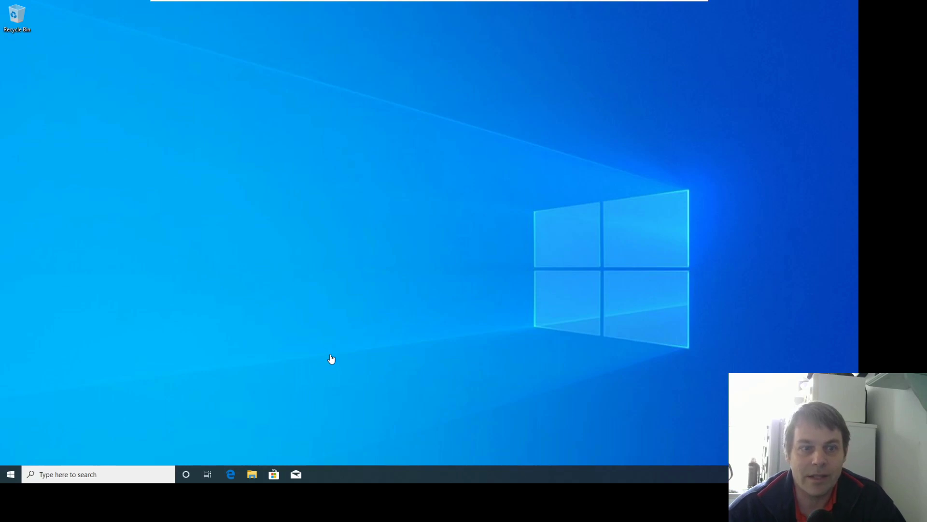
Launch Edge, close the Start tab, and search for 'brave browser'
left_click(231, 472)
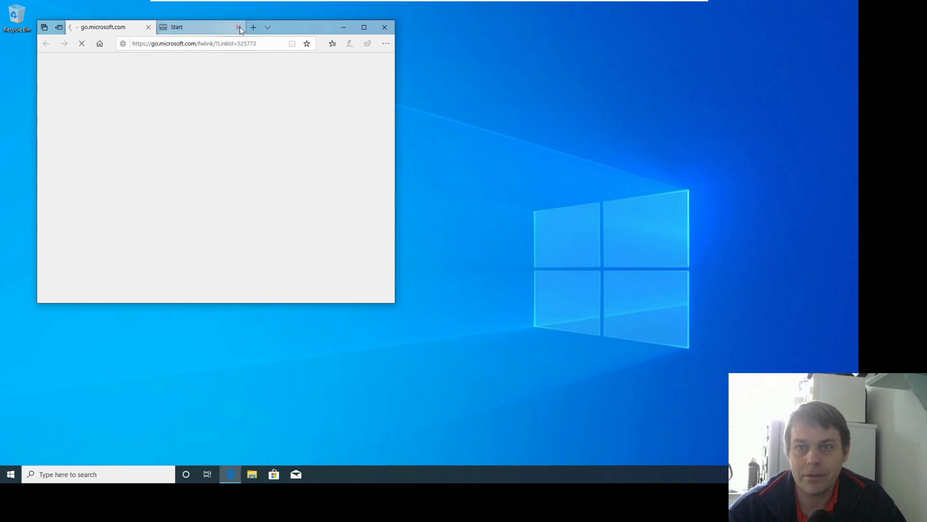
left_click(237, 27)
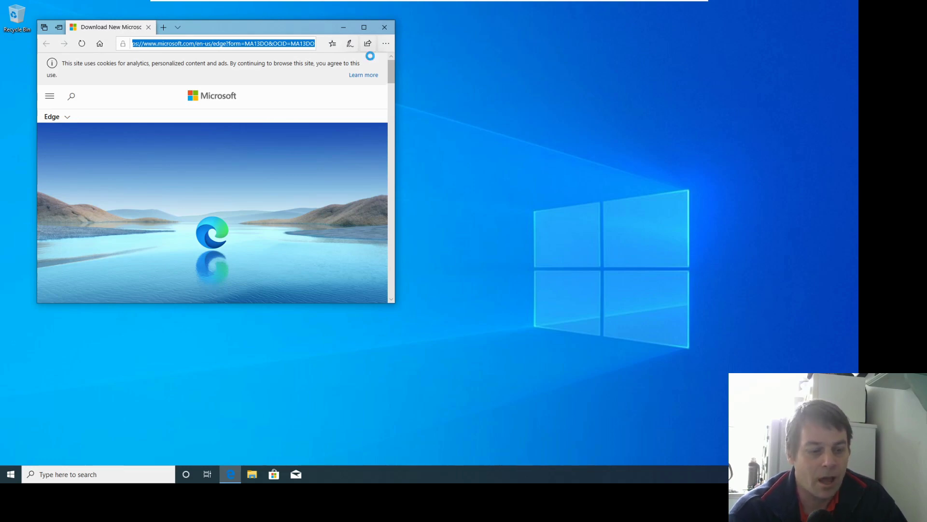
type("brave browser")
key("Return")
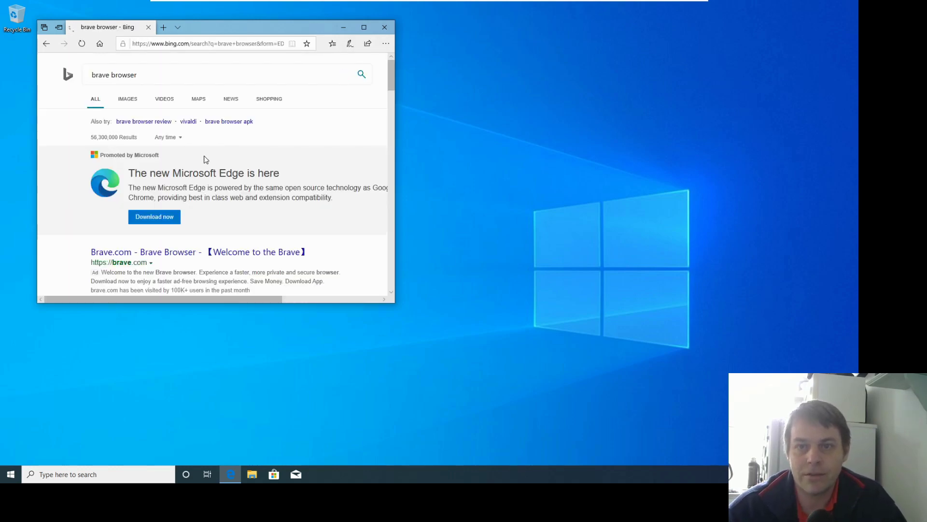
Go to the Brave.com result and start the Brave installer download
scroll(342, 78, "down", 2)
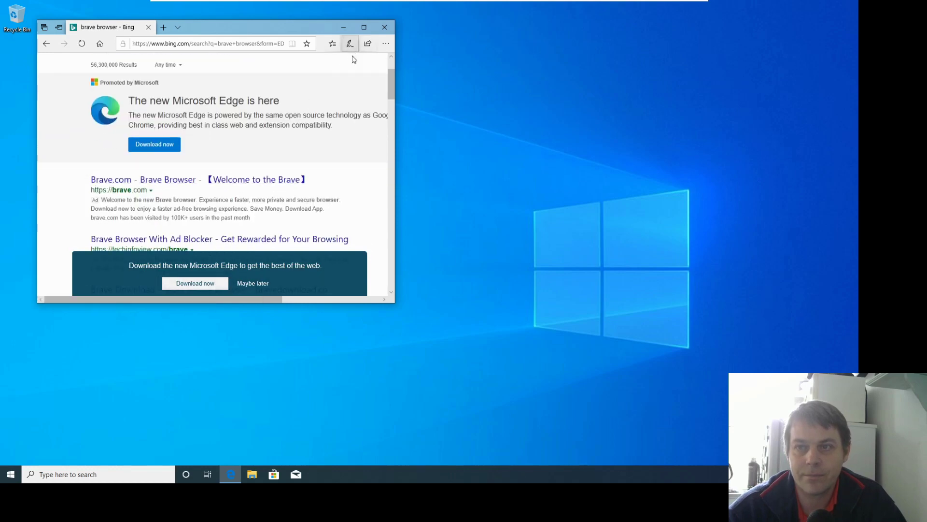
left_click(142, 180)
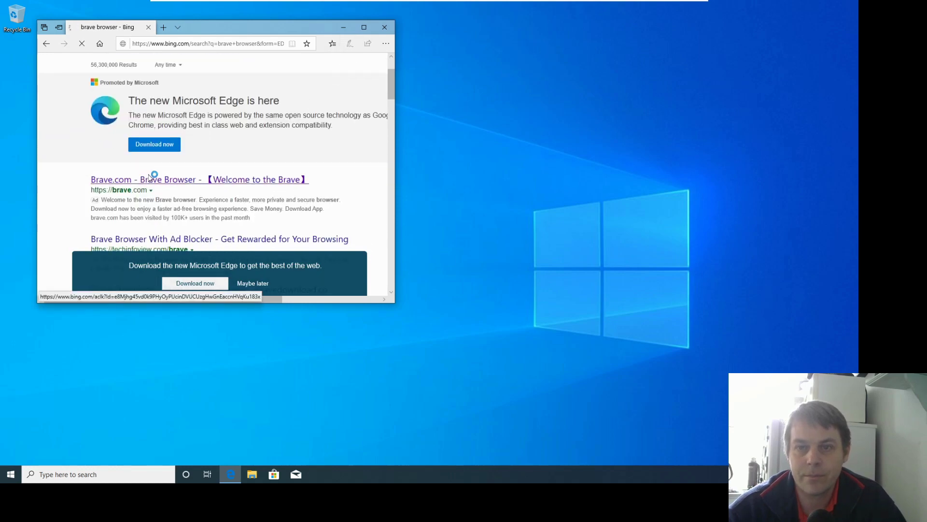
left_click(208, 283)
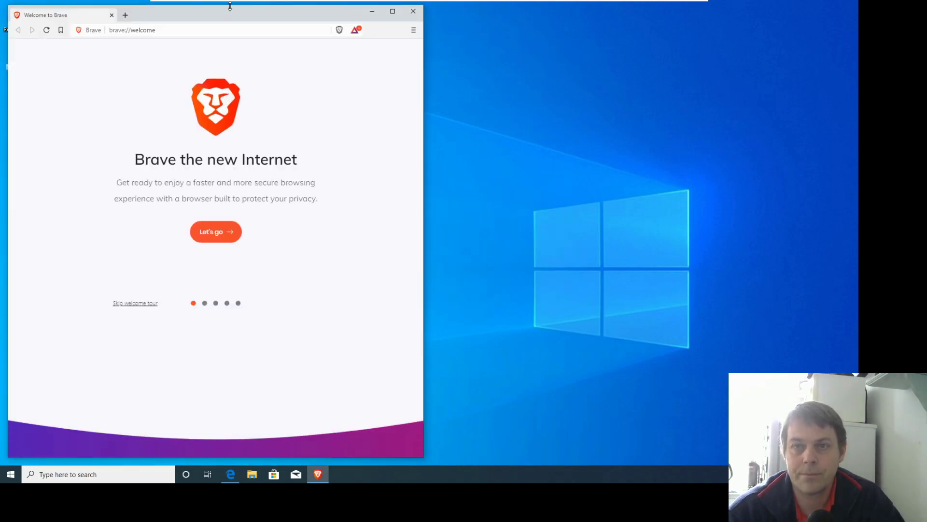
Resize the Brave window, close Edge, and move Brave up and right
left_click_drag(230, 5, 230, 103)
left_click(259, 28)
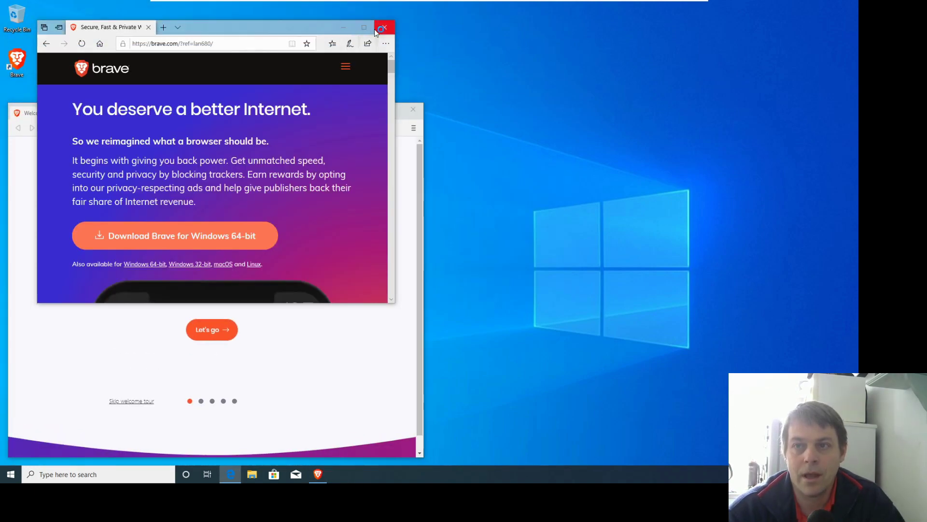
left_click(378, 29)
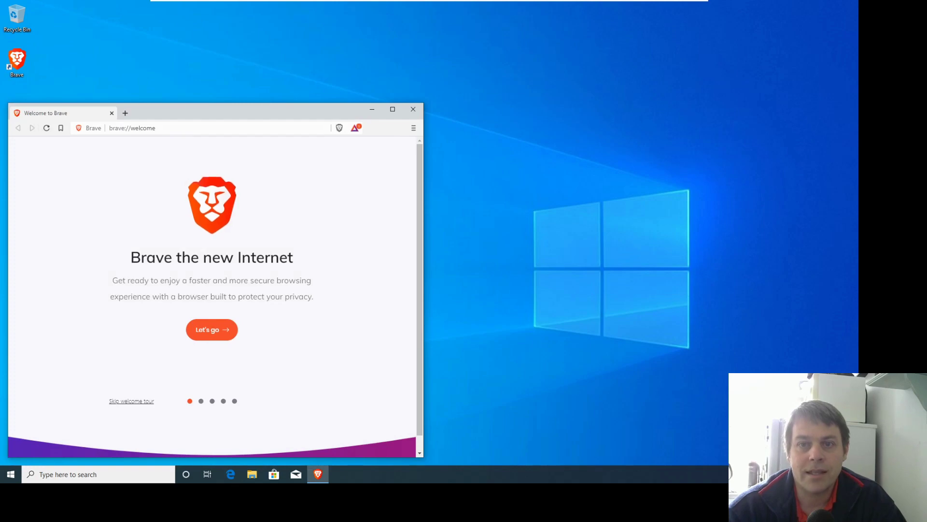
left_click_drag(294, 115, 368, 58)
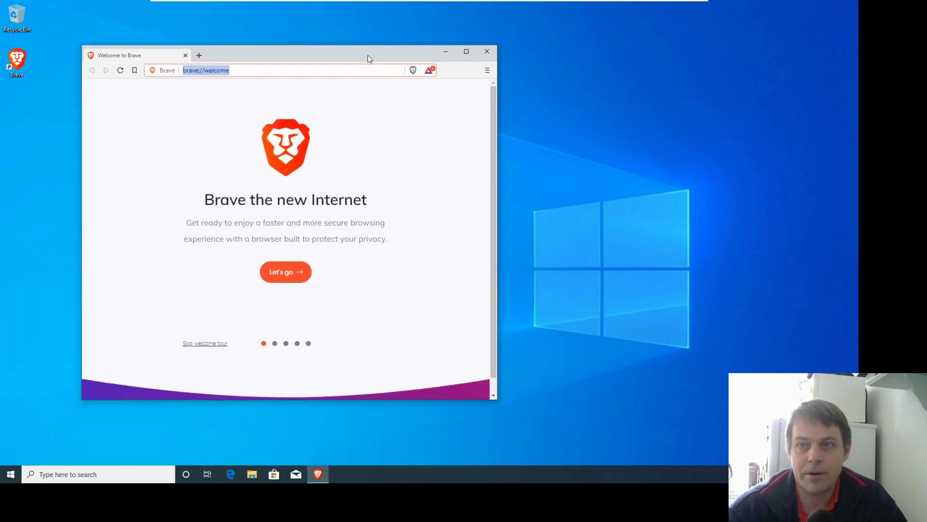
Go to google.com in Brave and search for 'test'
type("google.com")
key("Return")
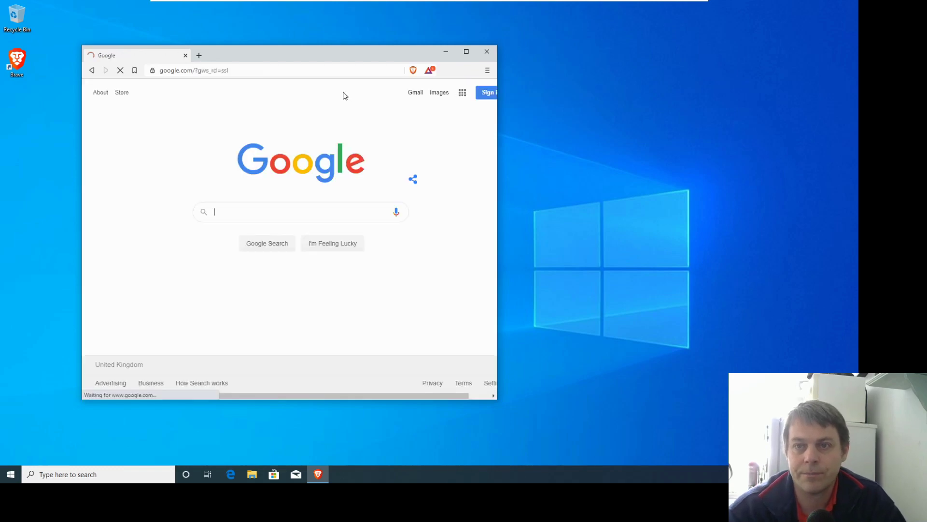
type("test")
key("Return")
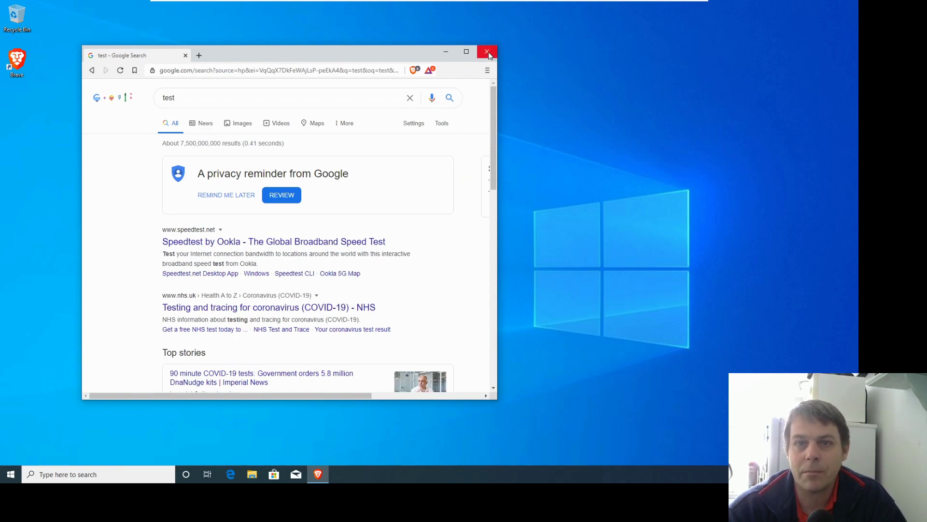
Pin Brave to the taskbar and close its window
right_click(319, 475)
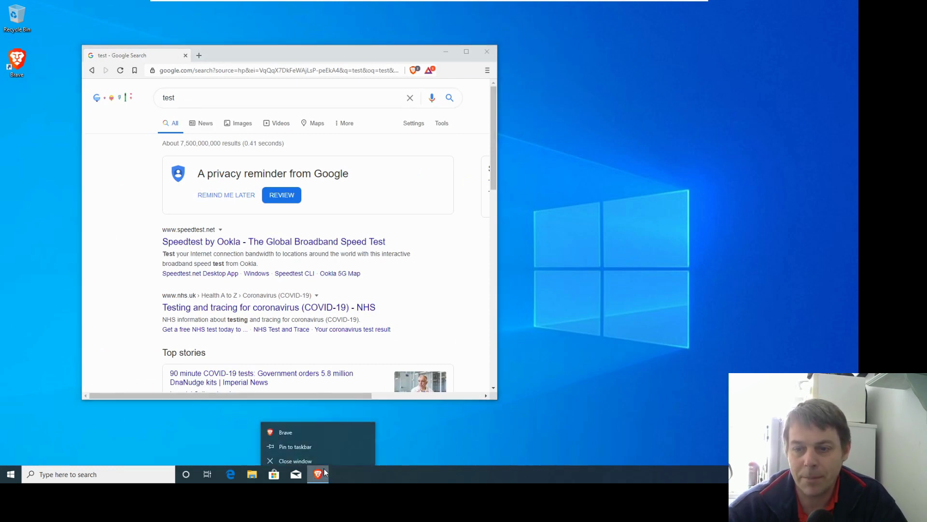
left_click(311, 443)
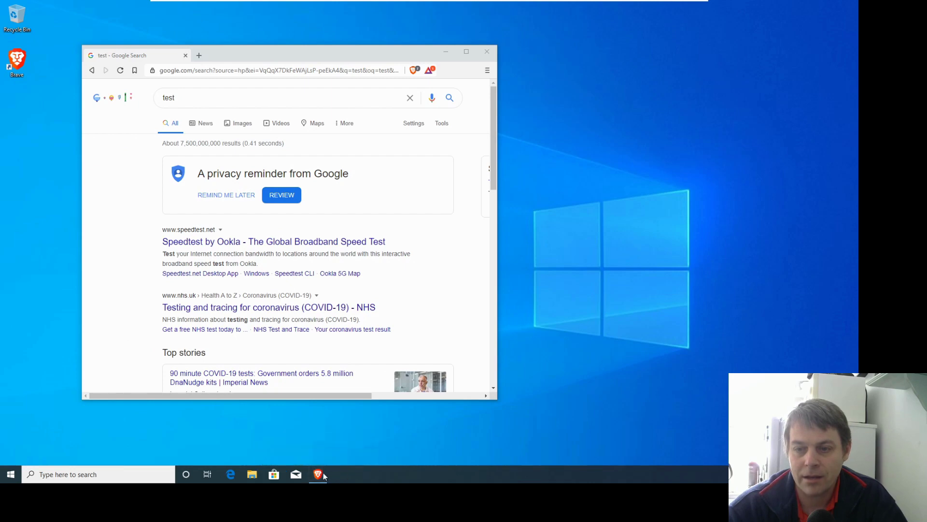
left_click(487, 52)
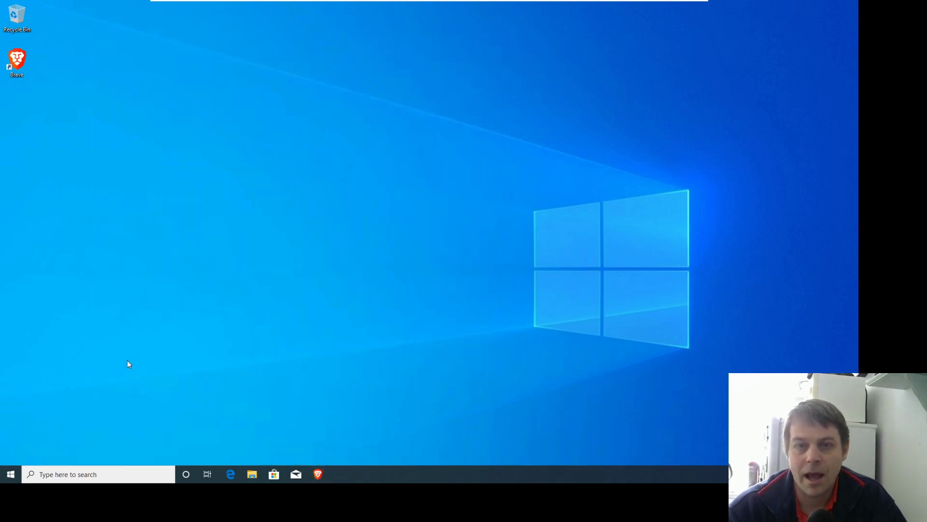
Browse File Explorer to This PC > Local Disk (C:) > Windows
left_click(252, 474)
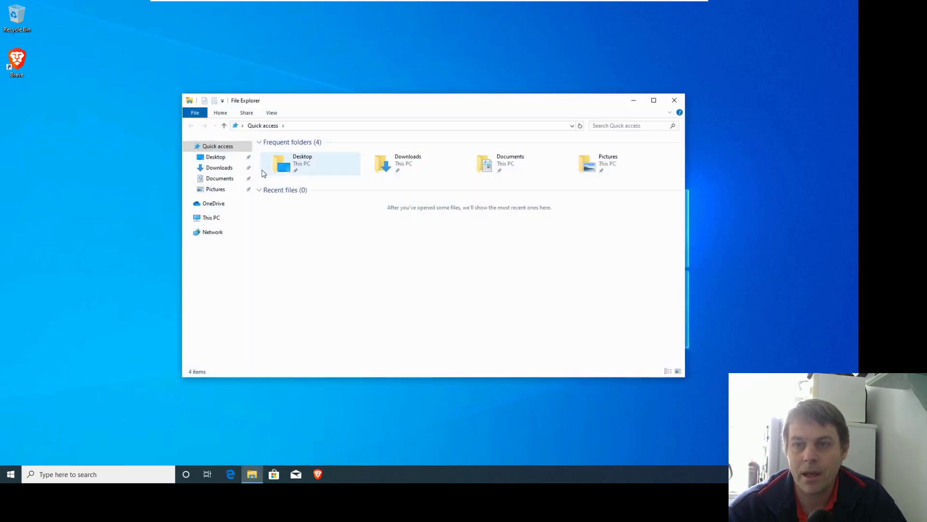
left_click(213, 218)
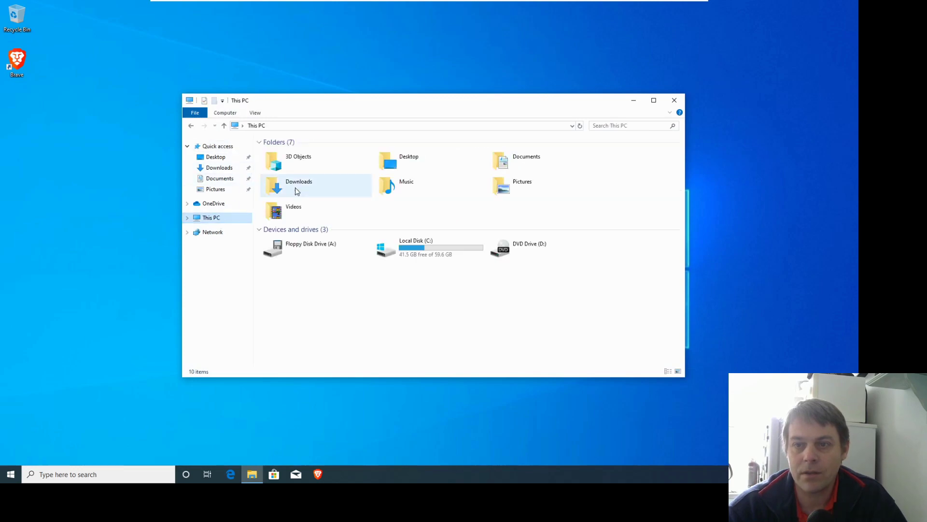
left_click(395, 249)
double_click(395, 249)
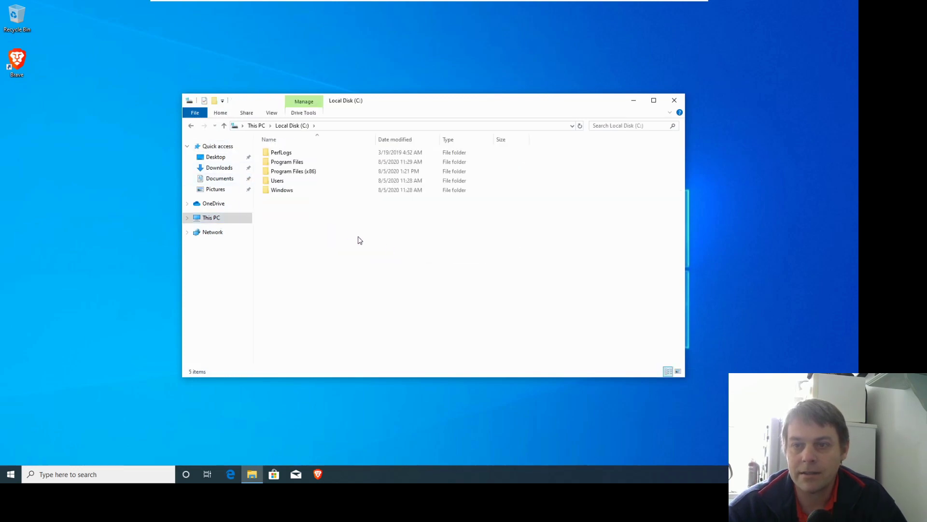
left_click(279, 192)
double_click(279, 192)
Enter SystemApps\Microsoft.MicrosoftEdge_8wekyb3d8bbwe and turn on file name extensions
scroll(290, 212, "down", 10)
scroll(294, 218, "down", 10)
scroll(293, 213, "up", 3)
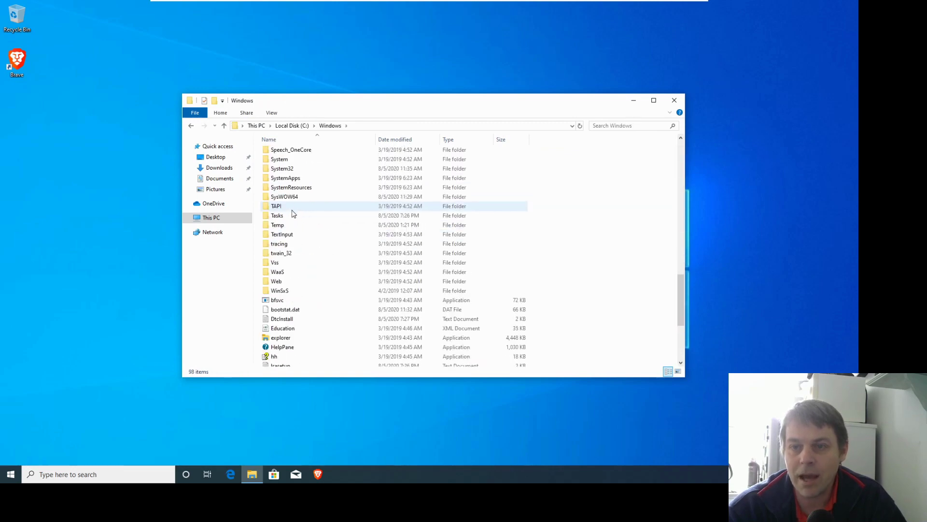
double_click(296, 178)
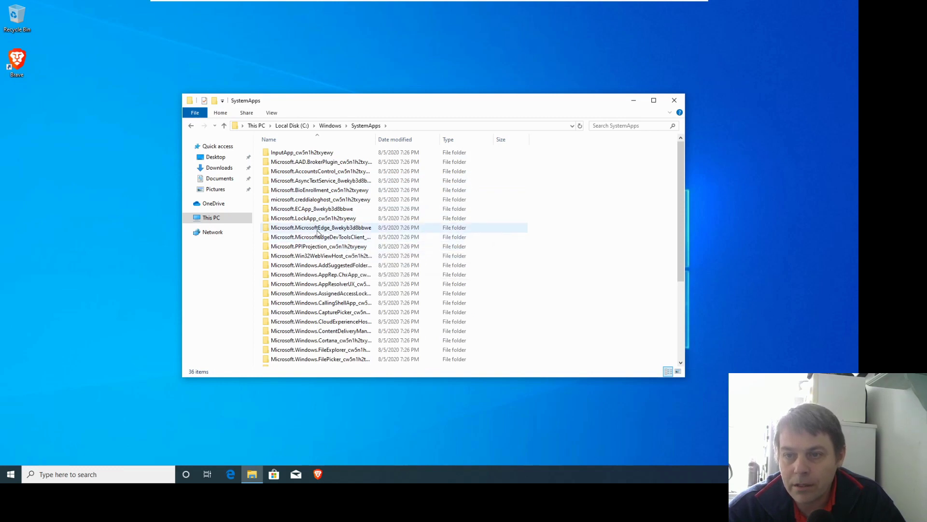
mouse_move(321, 227)
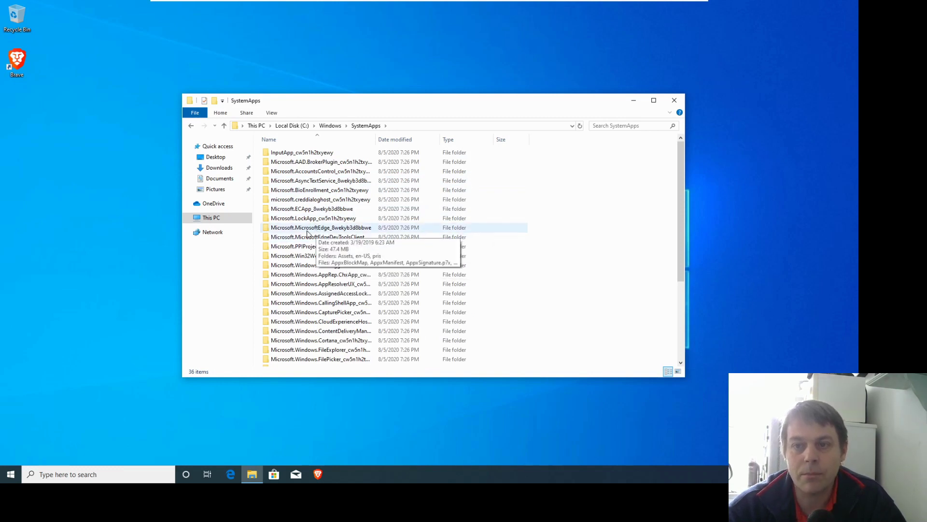
double_click(331, 229)
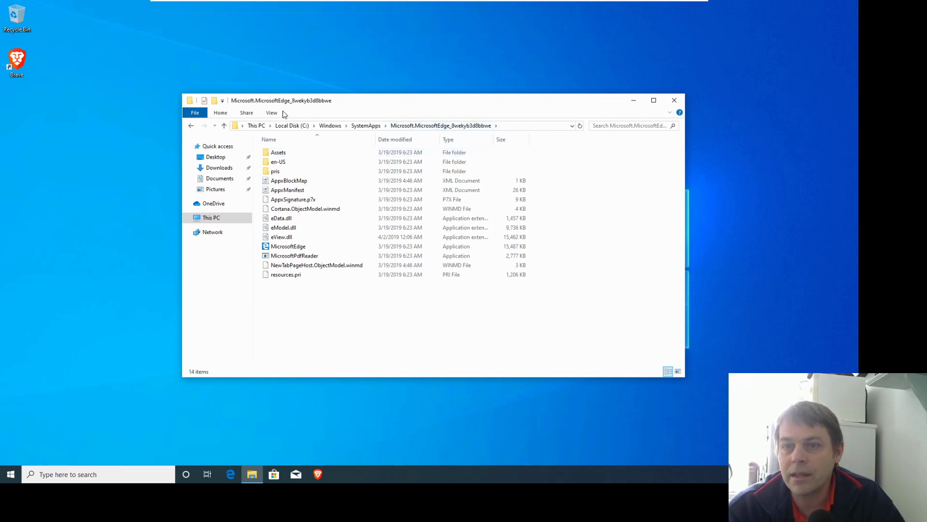
left_click(275, 113)
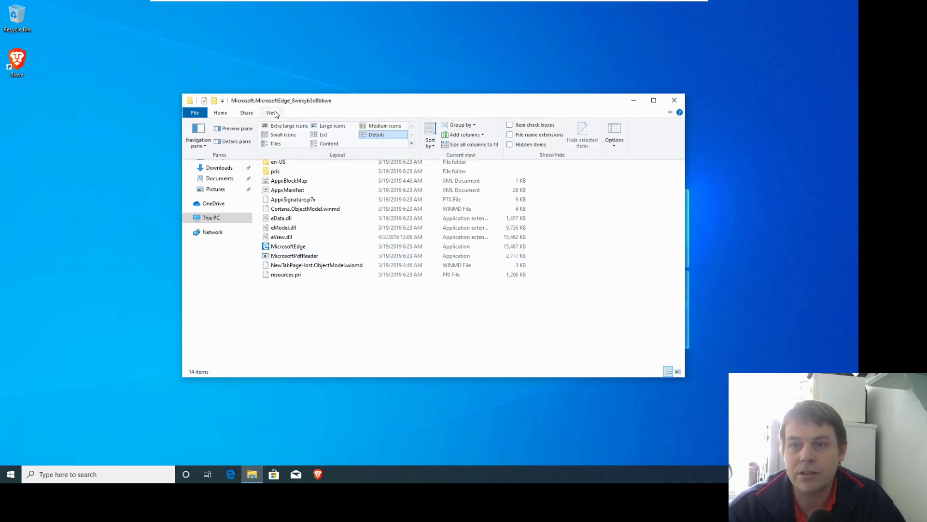
left_click(512, 136)
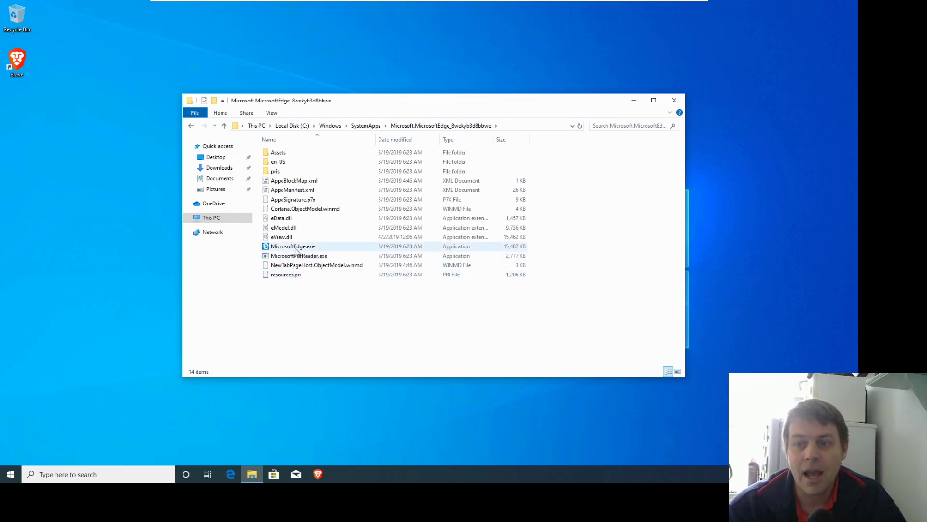
Bring up MicrosoftEdge.exe's Properties, Security tab, then its Advanced security settings
right_click(296, 248)
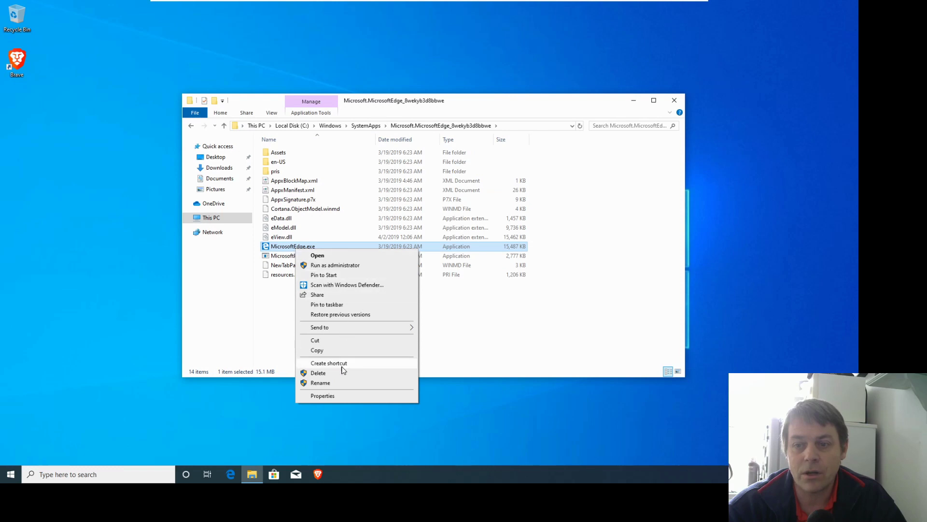
right_click(283, 249)
left_click(332, 394)
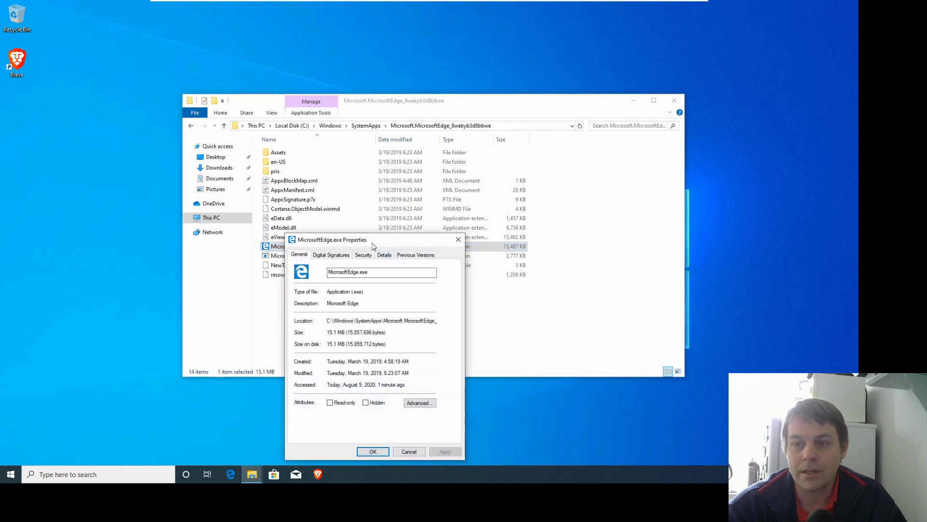
left_click_drag(371, 244, 317, 169)
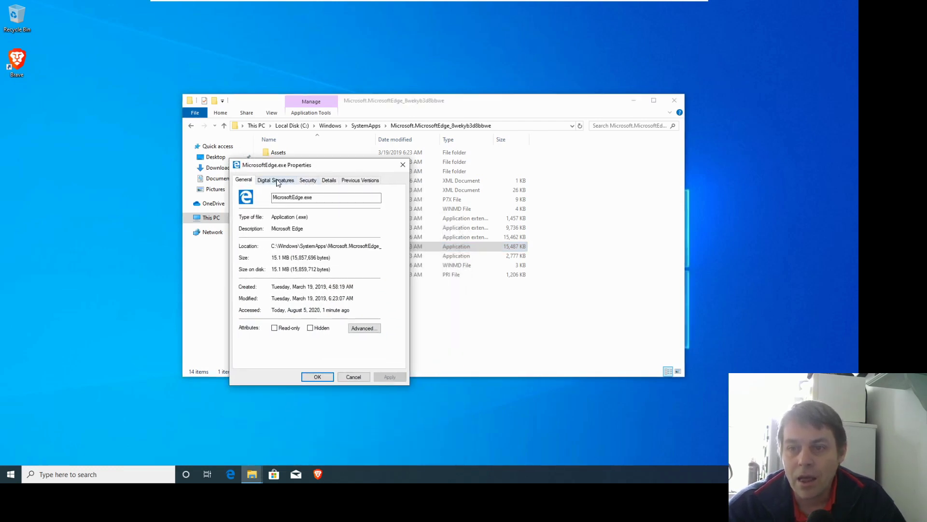
left_click(304, 181)
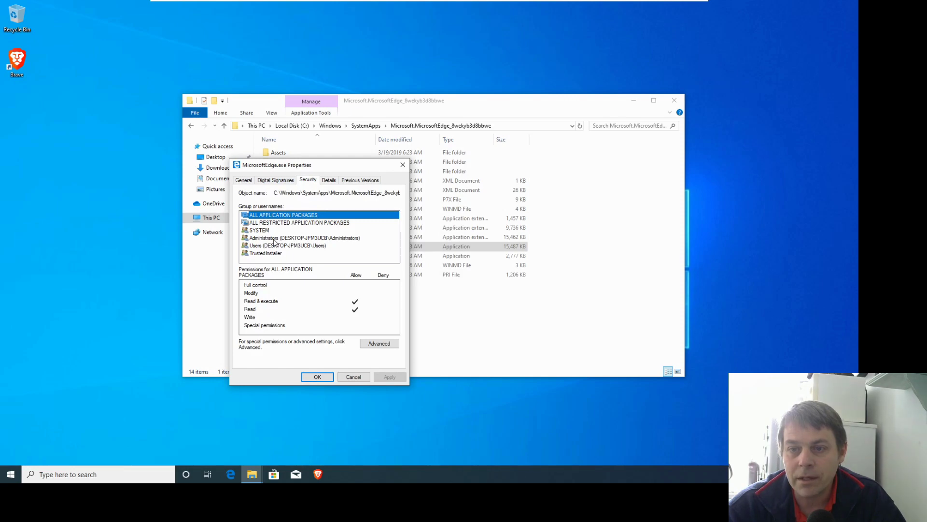
left_click(379, 345)
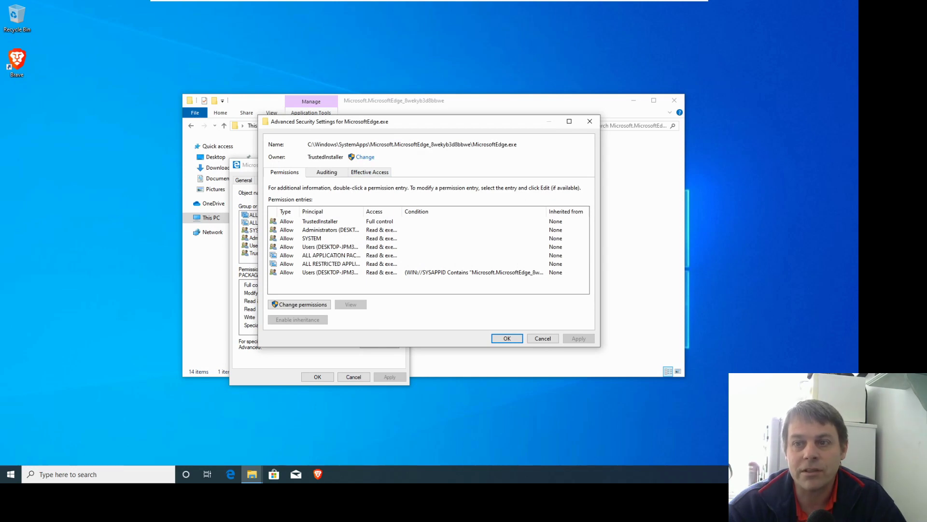
Change MicrosoftEdge.exe's owner from TrustedInstaller to Administrators, apply, and close Advanced settings
left_click(366, 158)
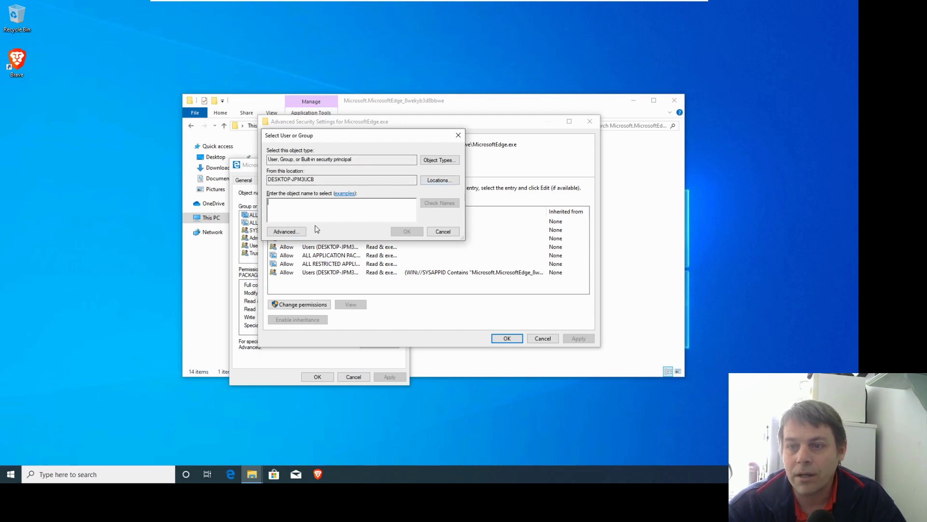
left_click(287, 232)
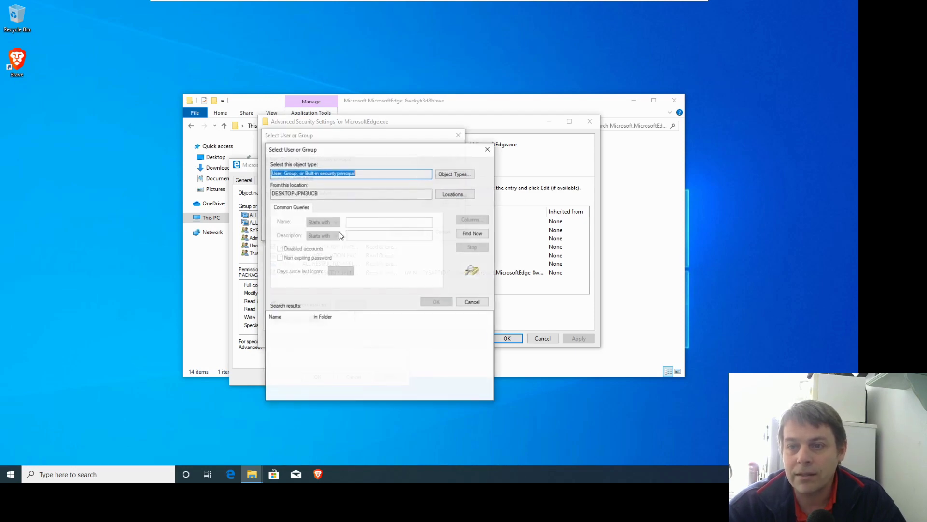
left_click(469, 236)
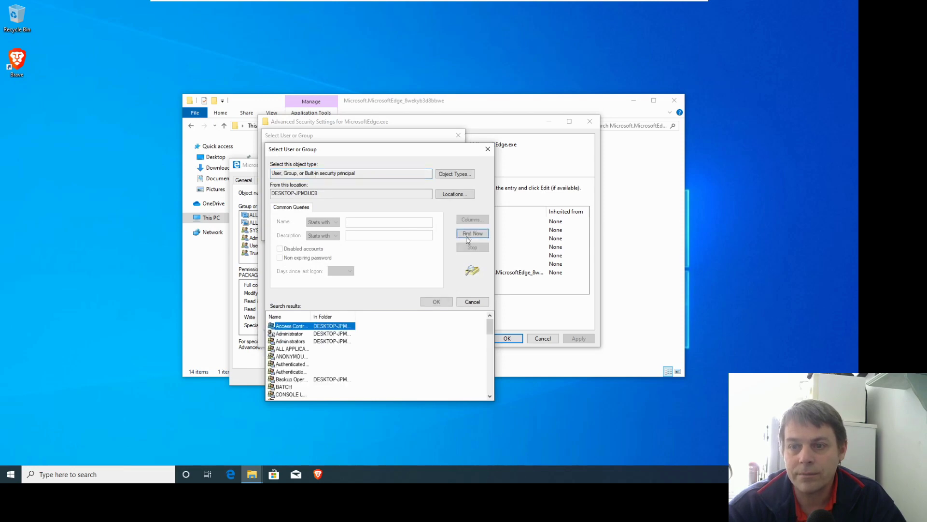
left_click(291, 342)
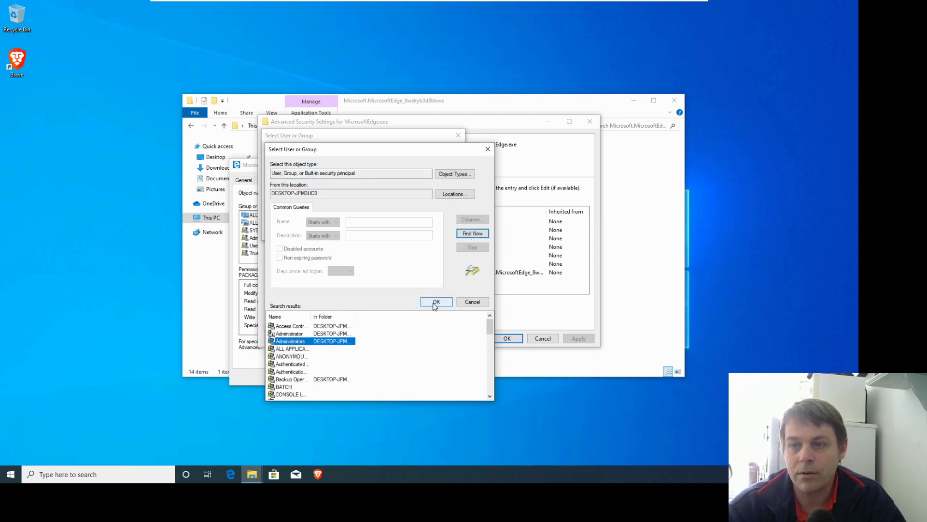
left_click(435, 303)
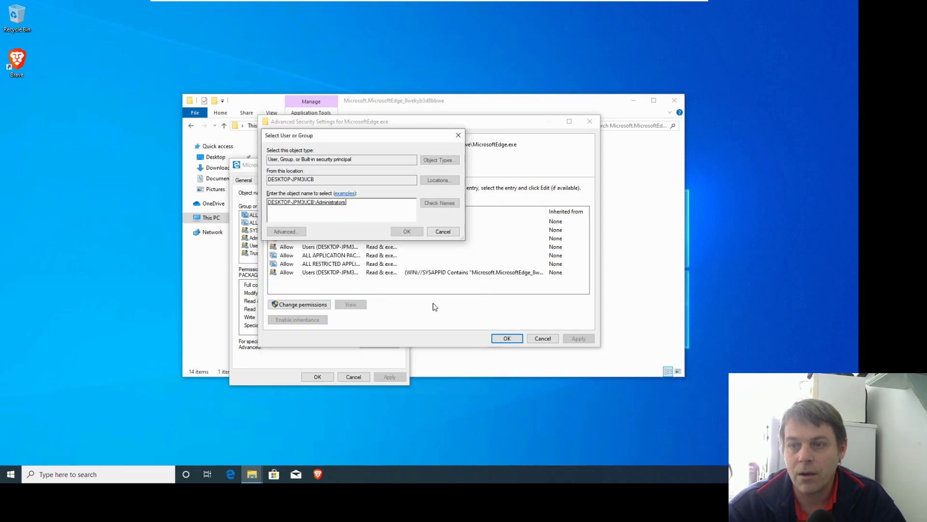
left_click(407, 232)
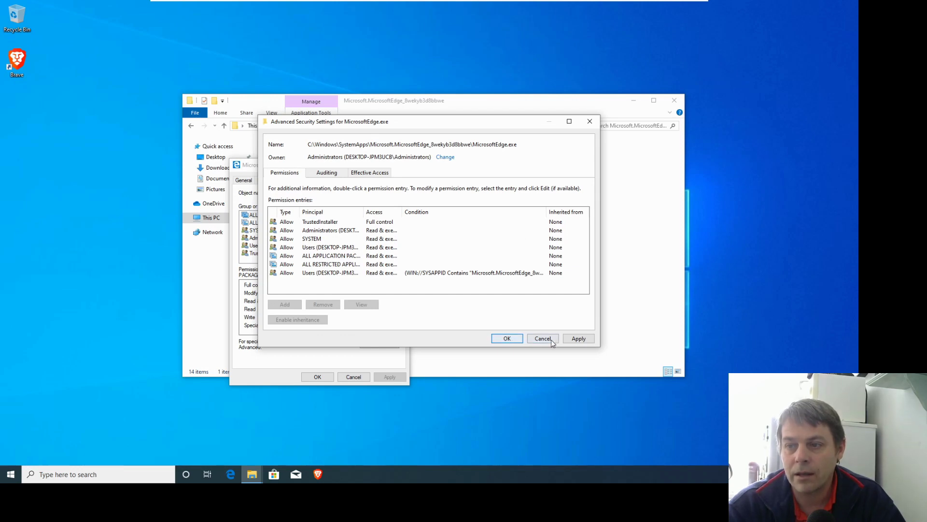
left_click(578, 338)
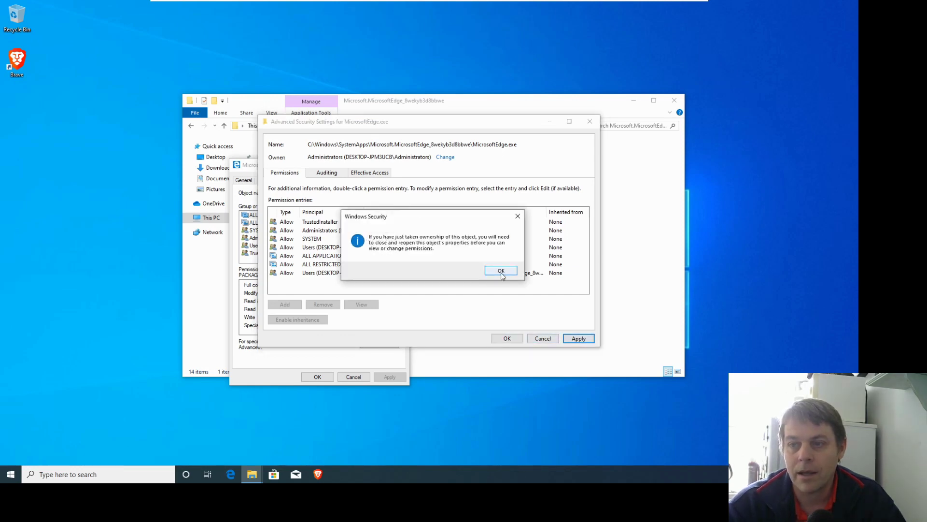
left_click(503, 271)
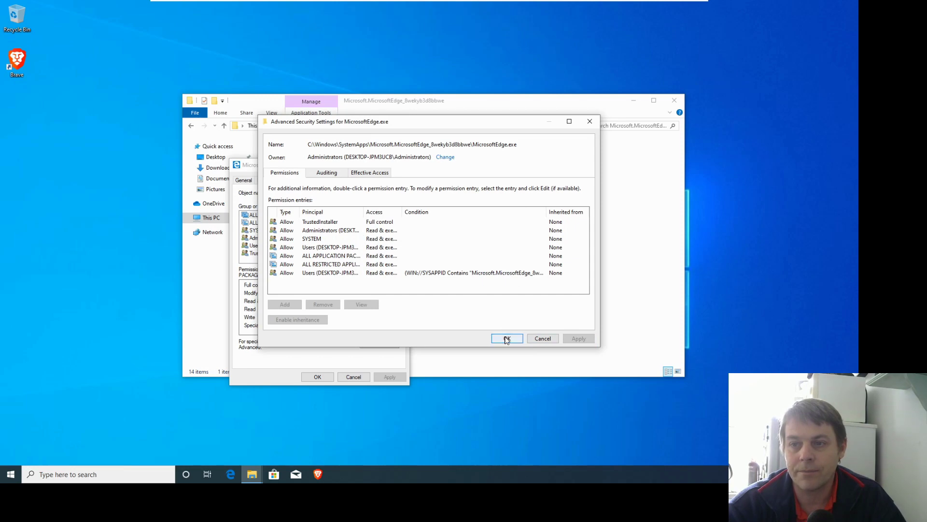
left_click(506, 339)
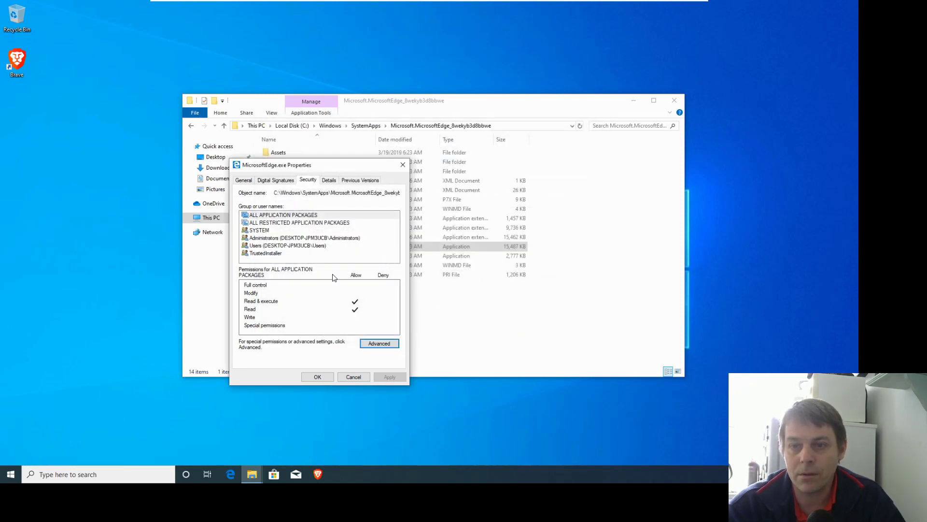
Close and reopen MicrosoftEdge.exe's Properties, select Administrators under Security, then Advanced
left_click(326, 376)
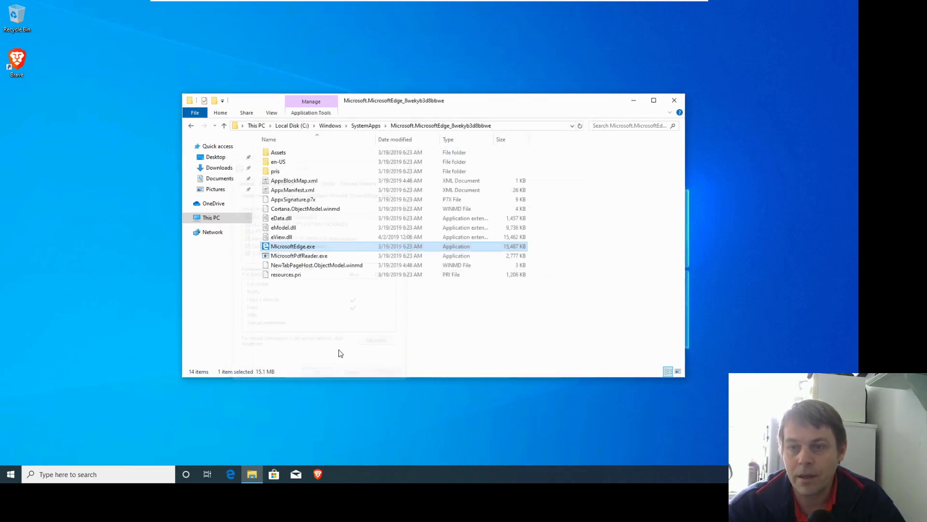
right_click(308, 248)
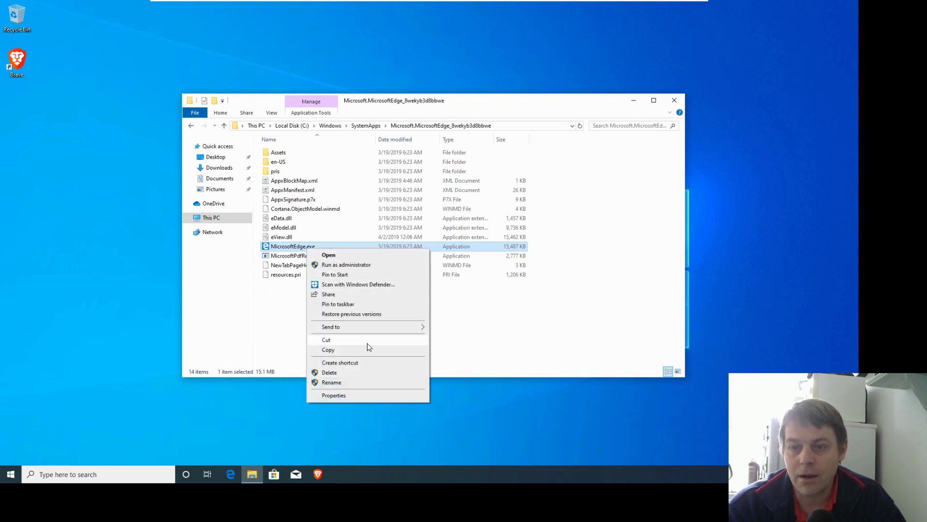
left_click(349, 395)
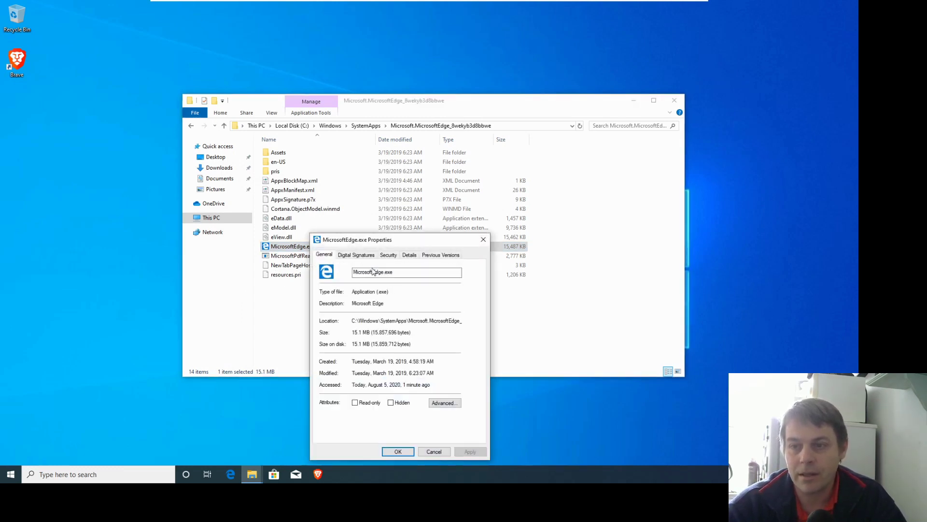
left_click(388, 254)
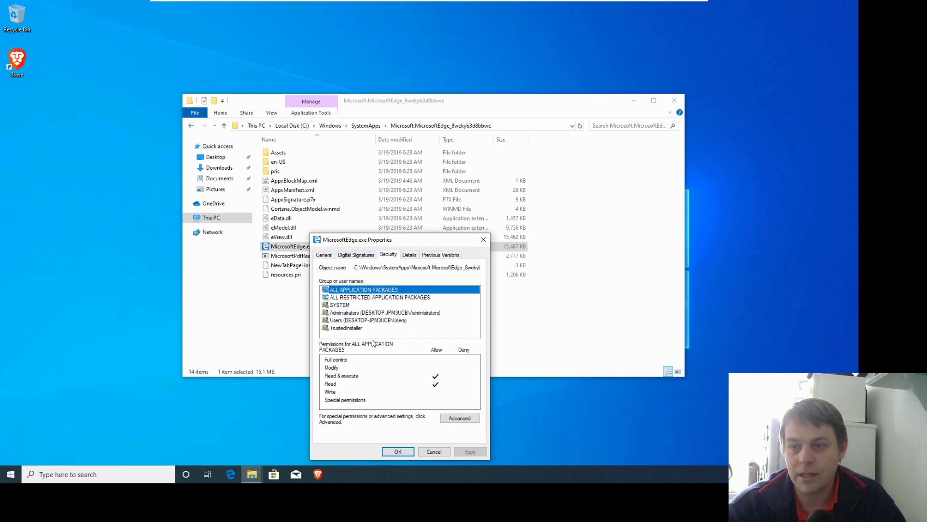
left_click(363, 313)
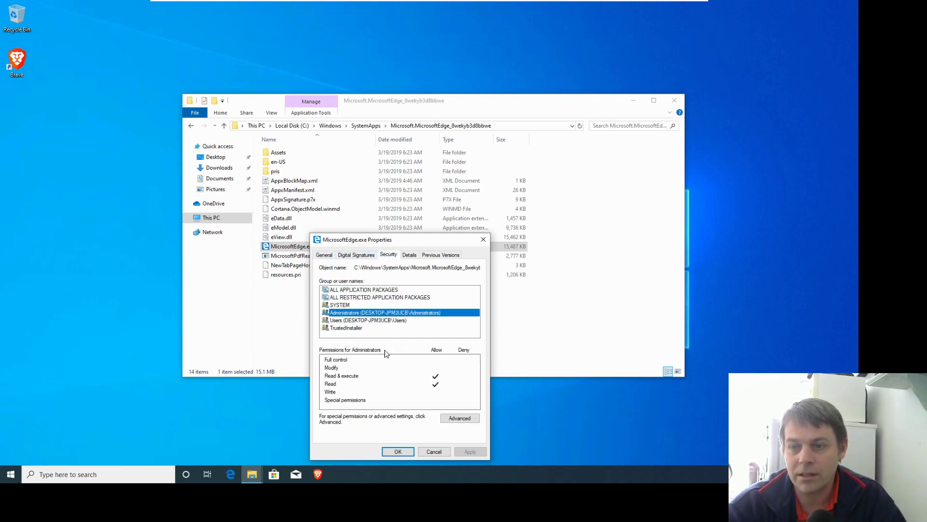
left_click(457, 418)
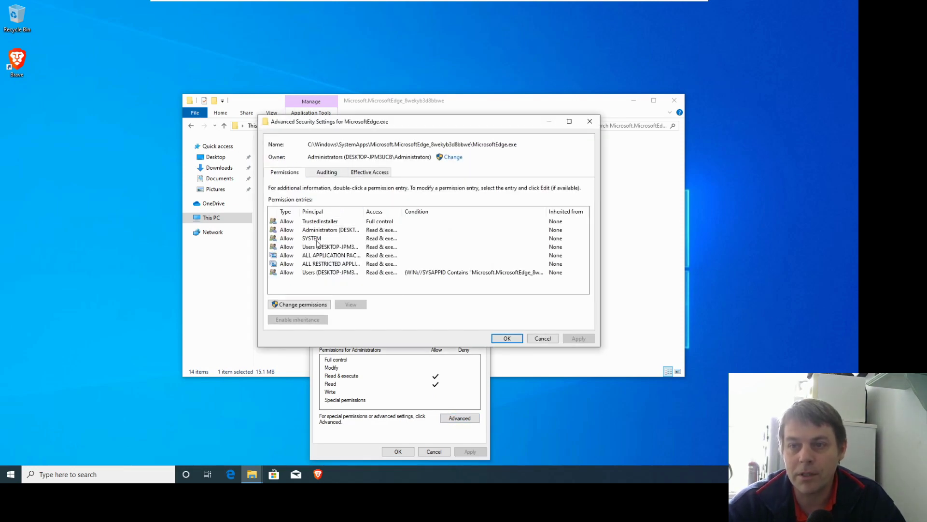
Grant Administrators Full control on MicrosoftEdge.exe, accept the system-file warning, and close the dialogs
left_click(322, 230)
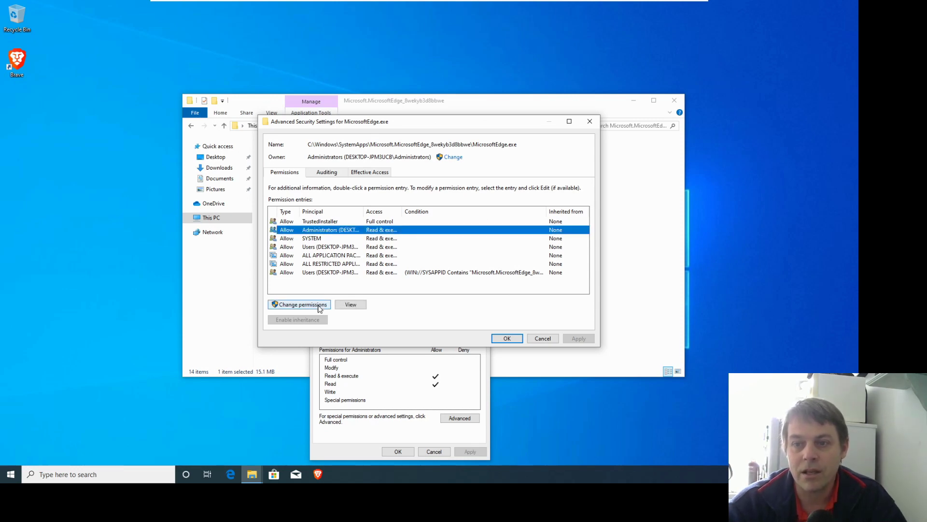
left_click(318, 305)
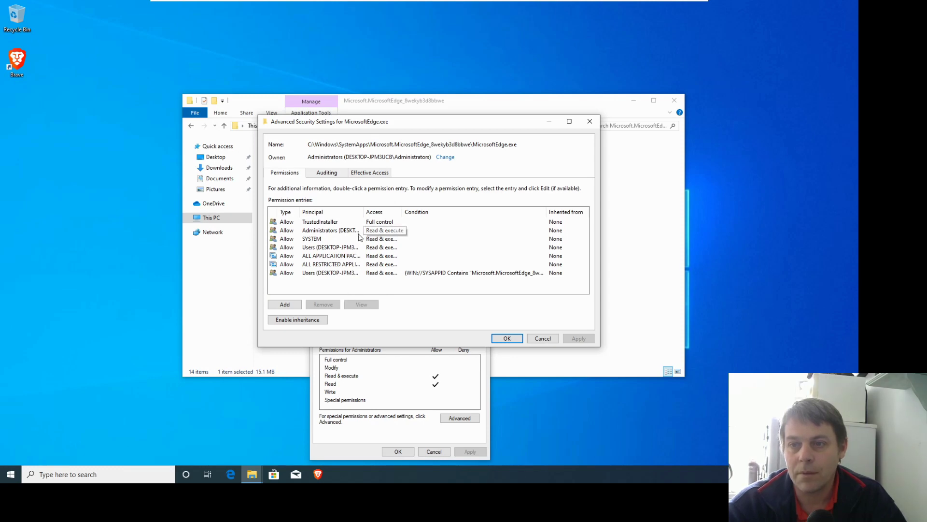
left_click(326, 234)
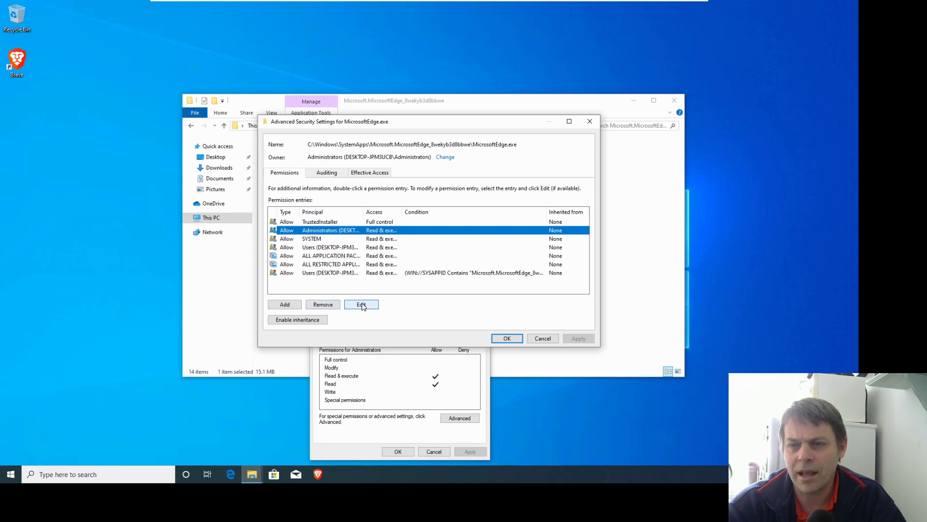
left_click(362, 305)
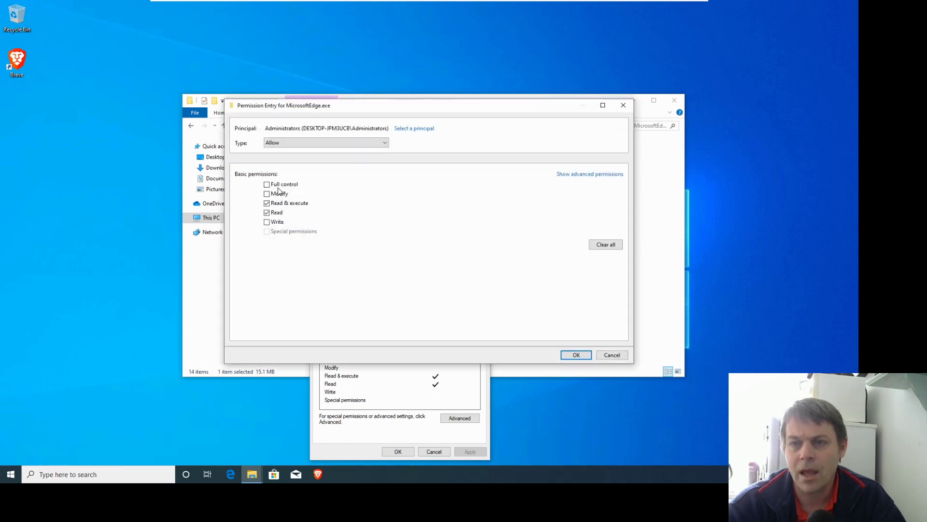
left_click(276, 186)
left_click(576, 354)
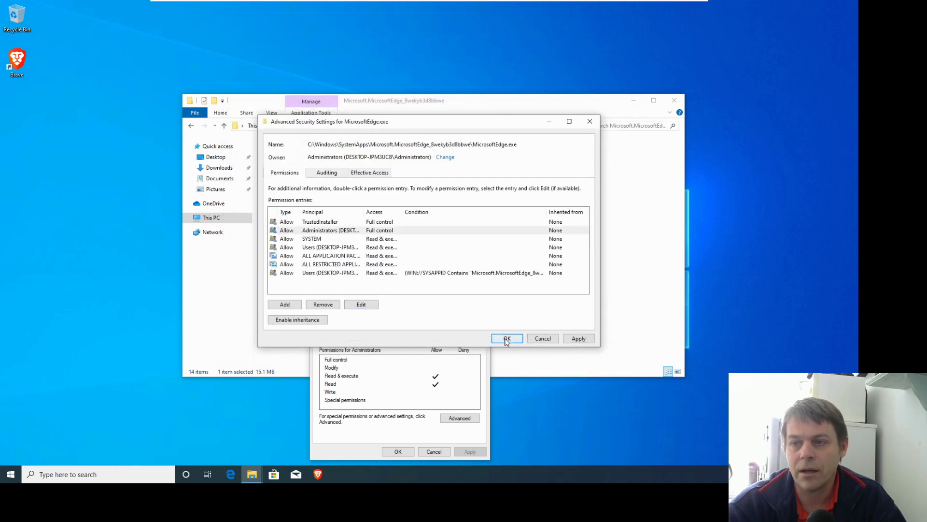
left_click(507, 339)
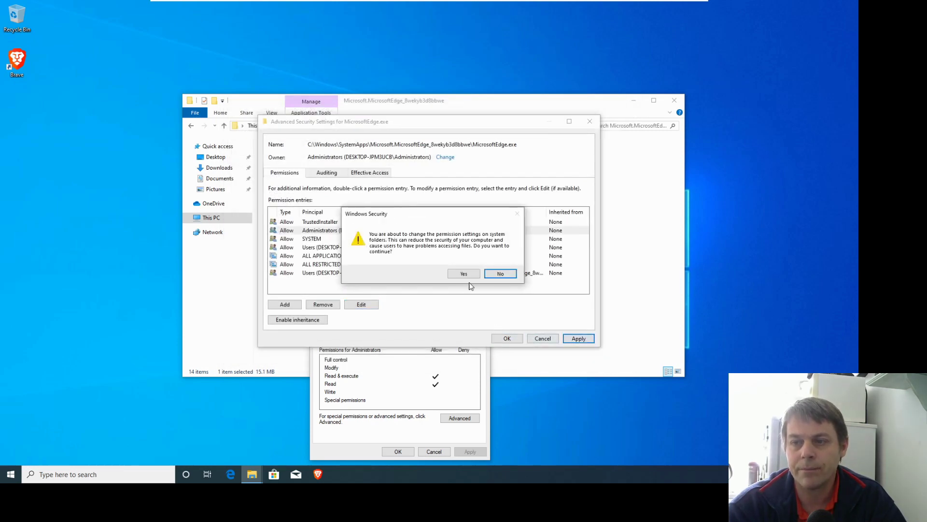
left_click(463, 274)
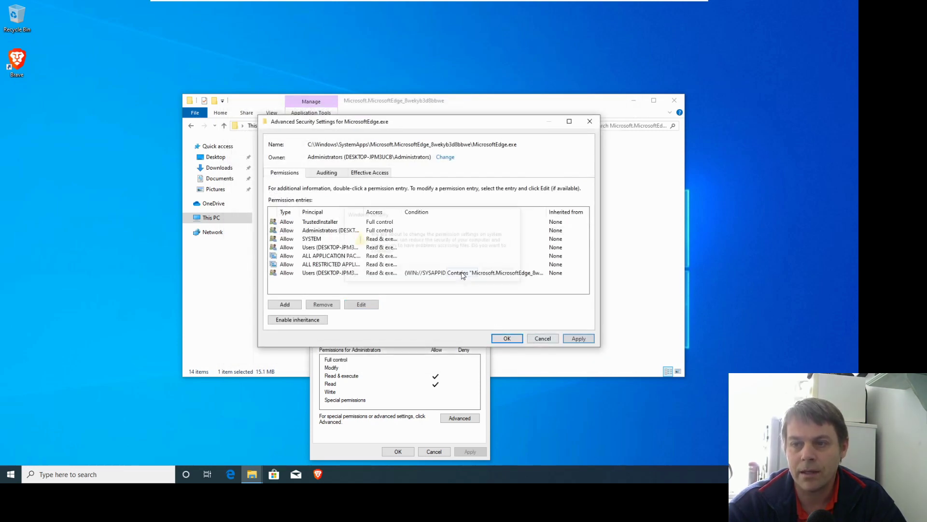
left_click(507, 338)
left_click(399, 454)
Rename MicrosoftEdge.exe to MicrosoftEdge.bak, confirming the extension change and admin prompt
right_click(301, 248)
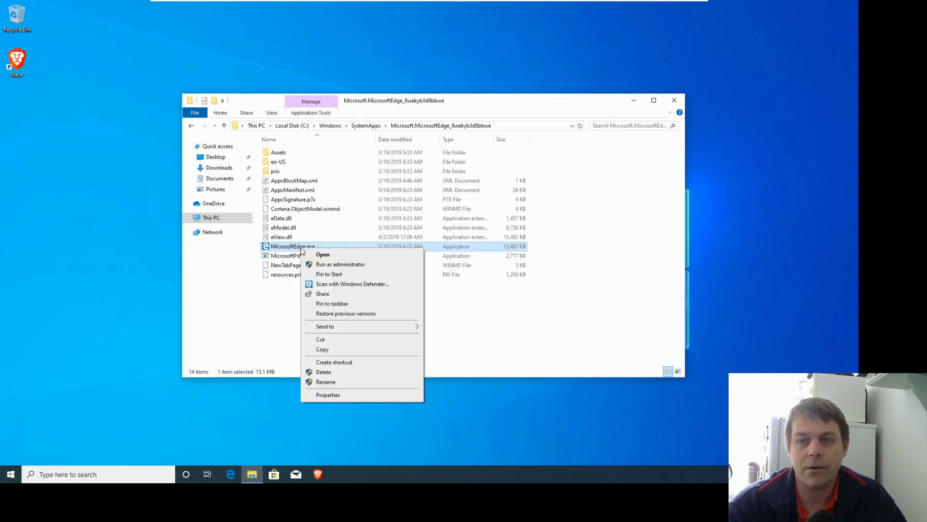
left_click(362, 382)
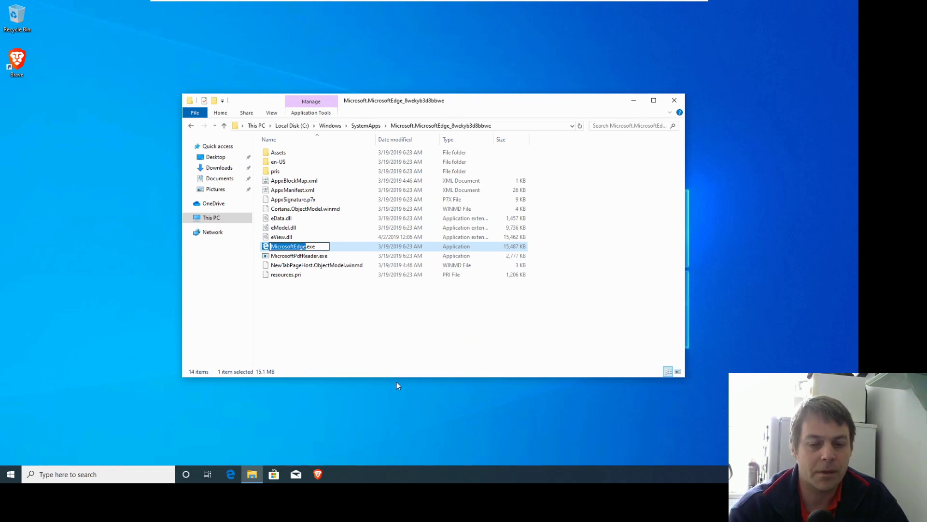
key("End")
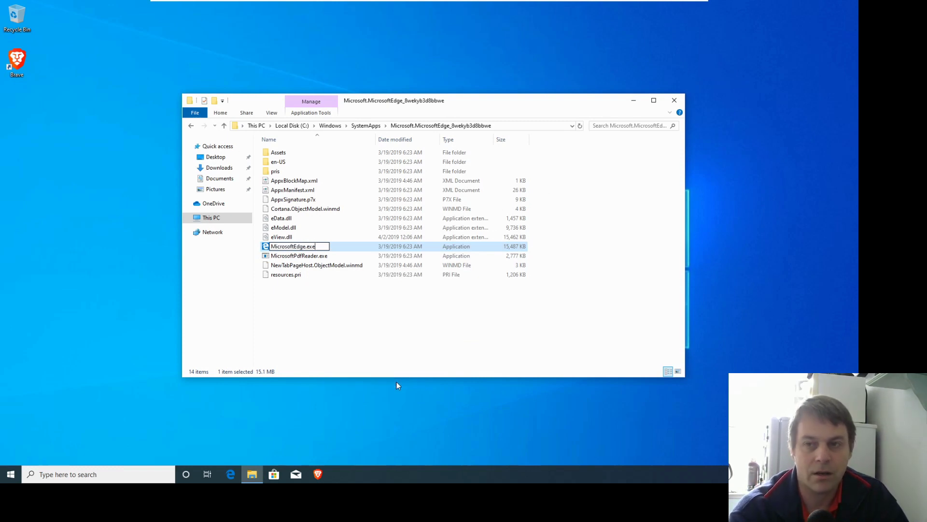
key("BackSpace")
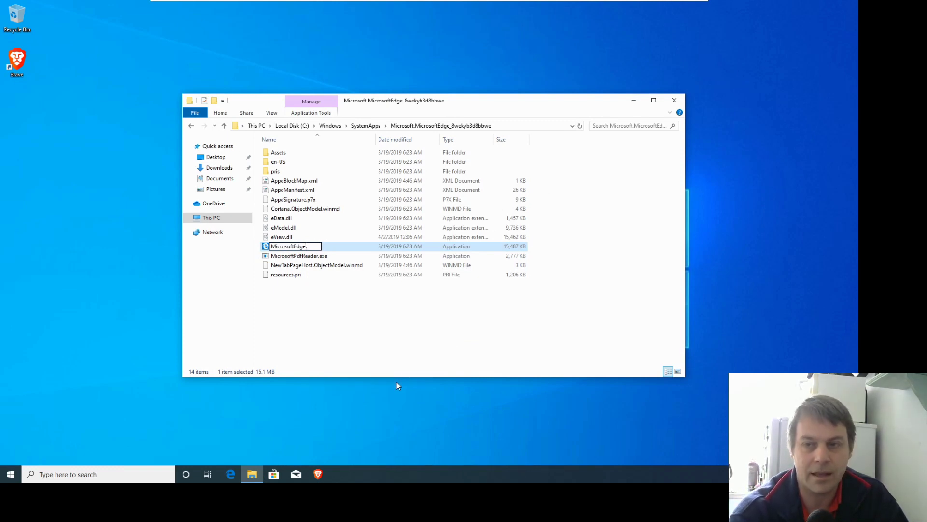
type("bak")
key("Return")
key("Return")
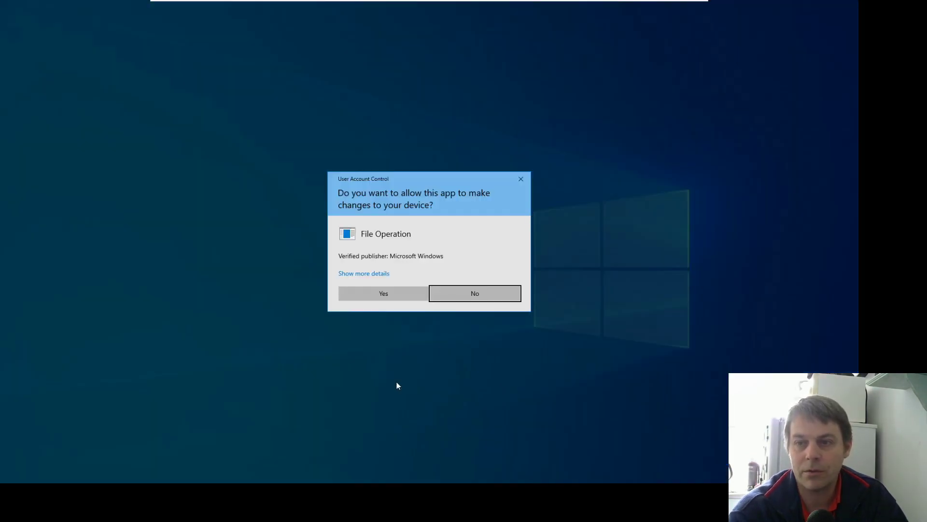
key("Left")
key("Return")
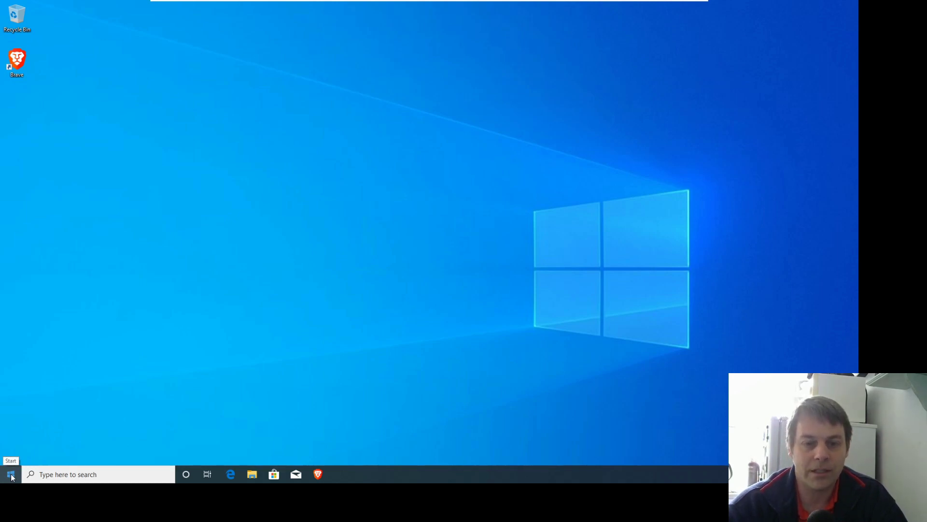
Search Start for 'regedit' and run Registry Editor with admin rights
left_click(11, 475)
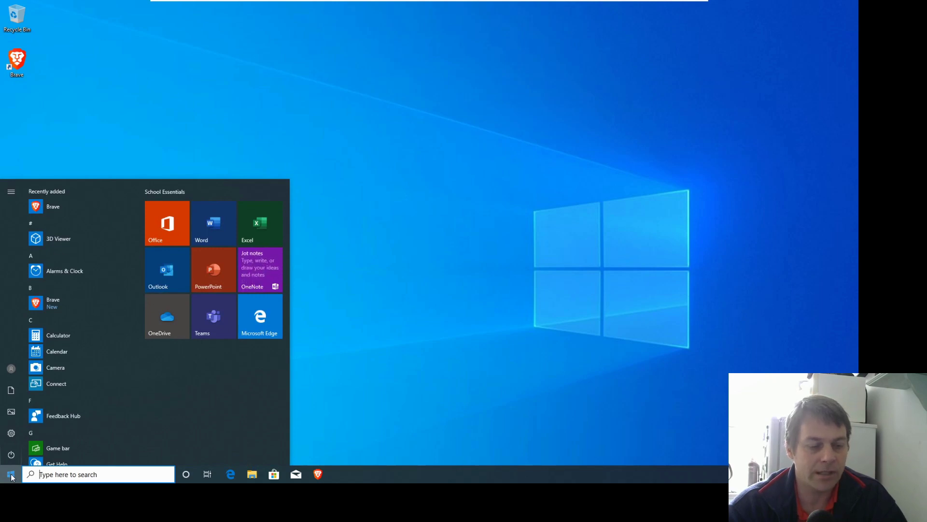
type("reg")
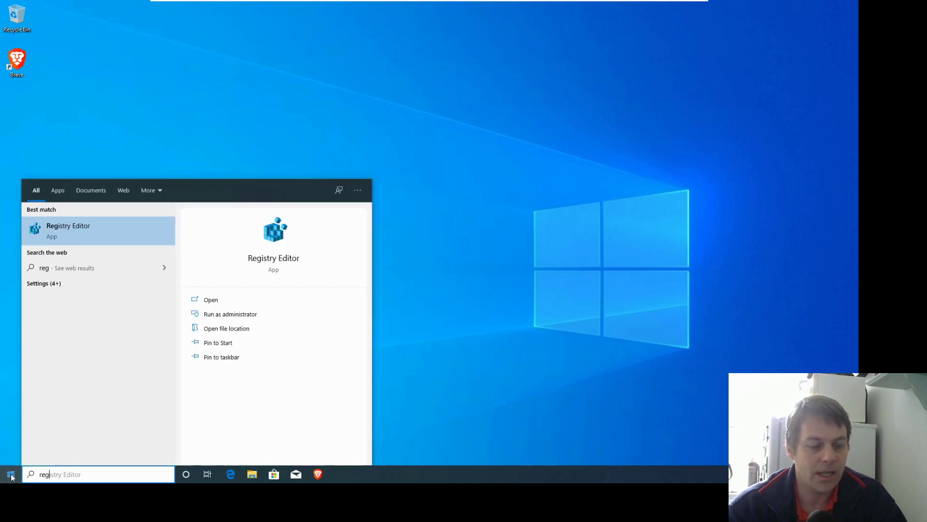
type("edit")
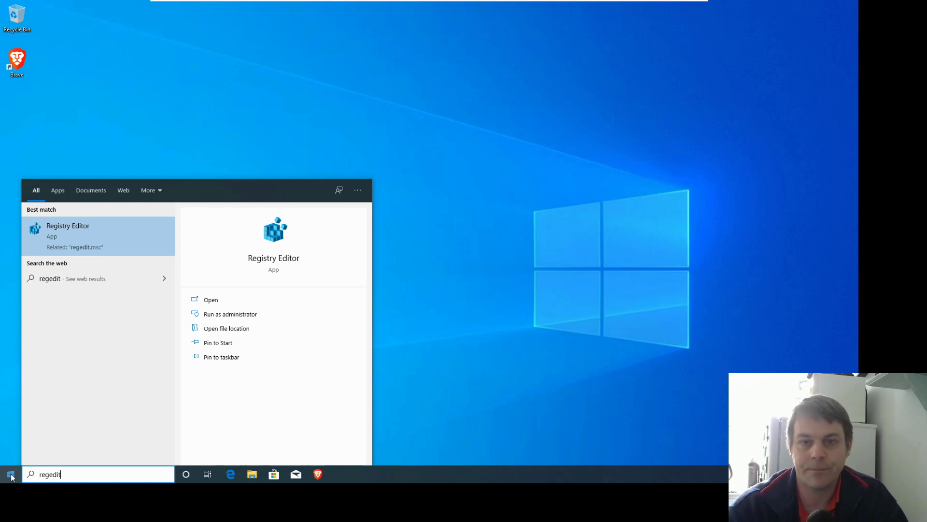
left_click(74, 224)
left_click(375, 297)
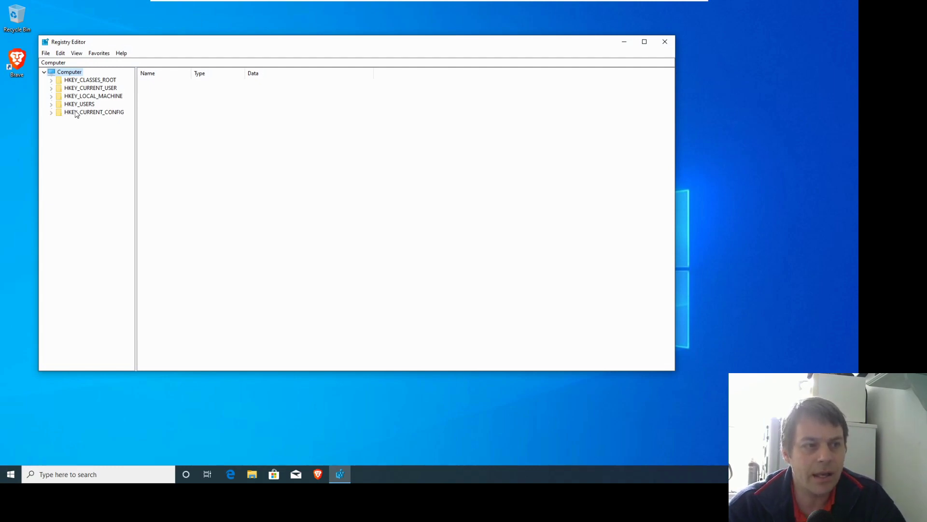
Expand HKEY_LOCAL_MACHINE > SOFTWARE > Microsoft and scroll through its subkeys
left_click(51, 96)
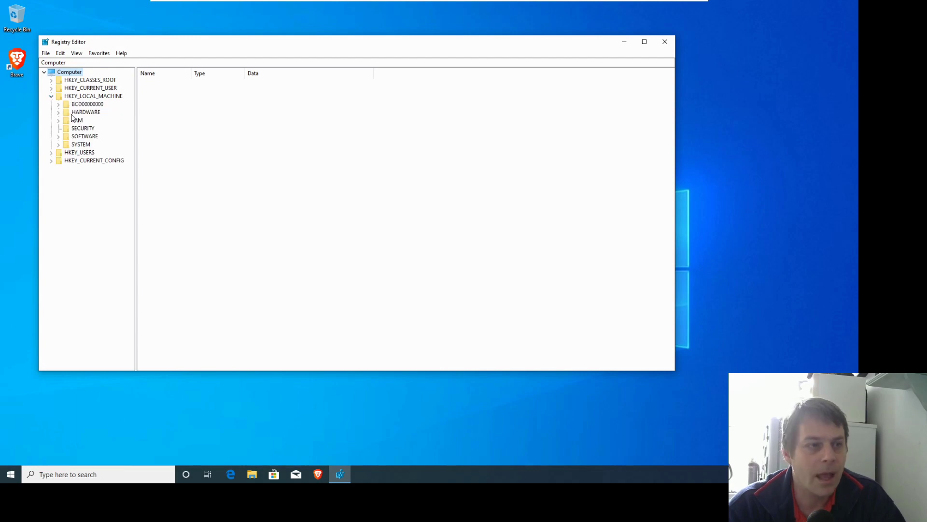
left_click(58, 137)
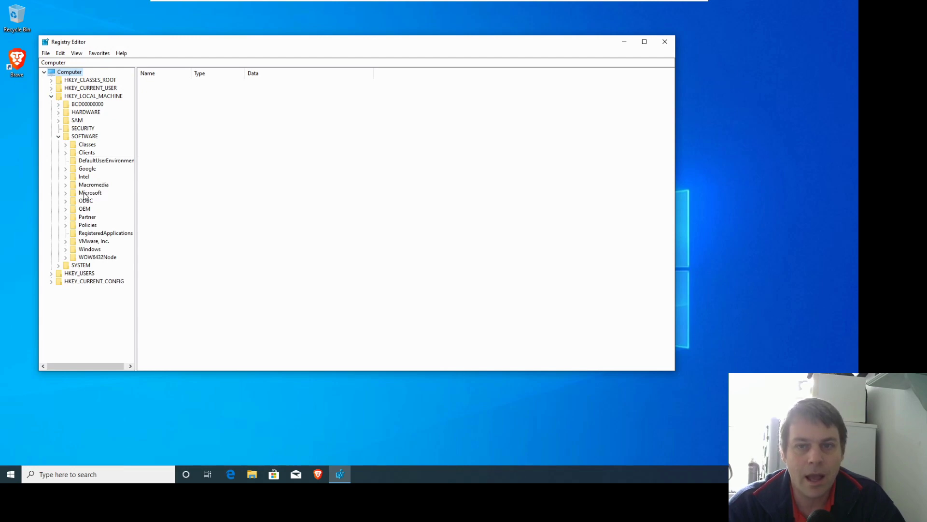
left_click(66, 193)
scroll(100, 213, "down", 4)
scroll(102, 222, "down", 2)
scroll(107, 241, "down", 1)
scroll(112, 261, "down", 2)
scroll(116, 280, "down", 2)
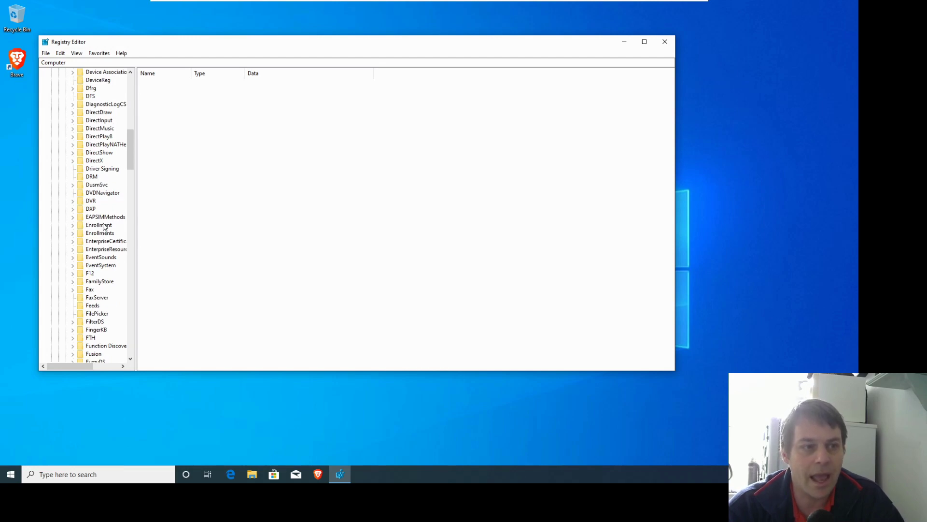
scroll(101, 208, "up", 5)
scroll(99, 188, "up", 5)
scroll(94, 163, "up", 4)
Add key 'EdgeUpdate' via the Microsoft key's New > Key and focus its values pane
left_click(94, 145)
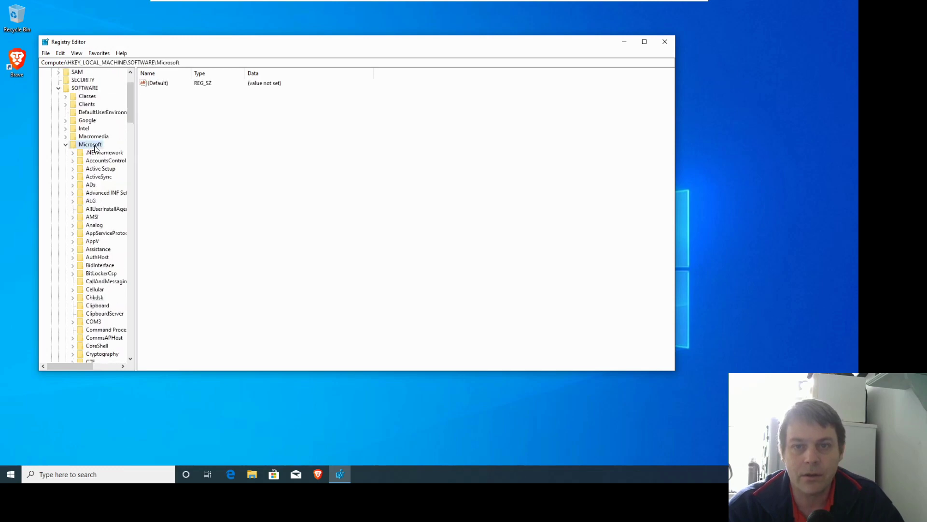
right_click(95, 146)
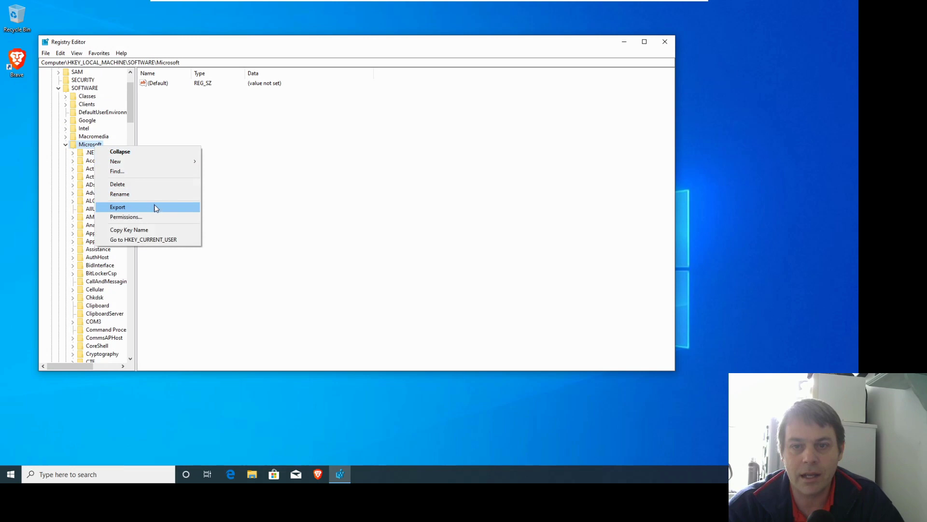
scroll(160, 196, "down", 1)
right_click(91, 129)
mouse_move(144, 144)
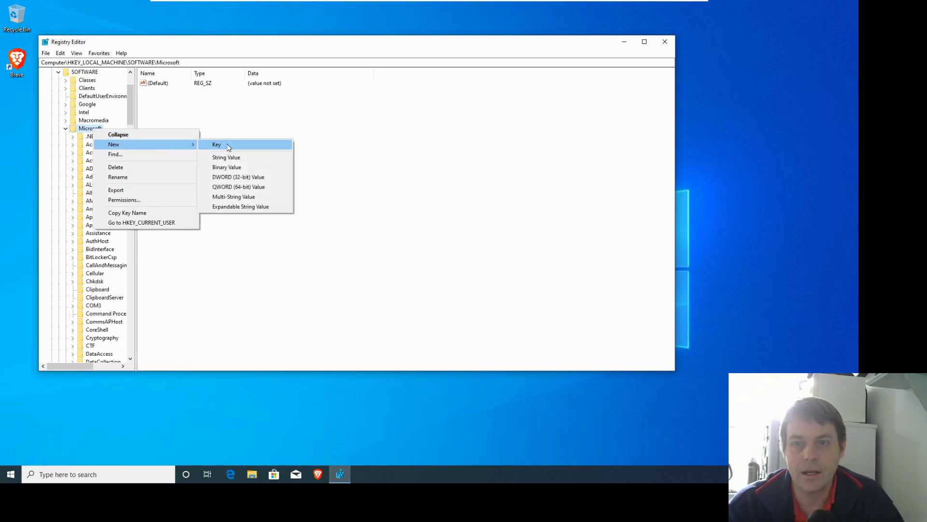
left_click(228, 148)
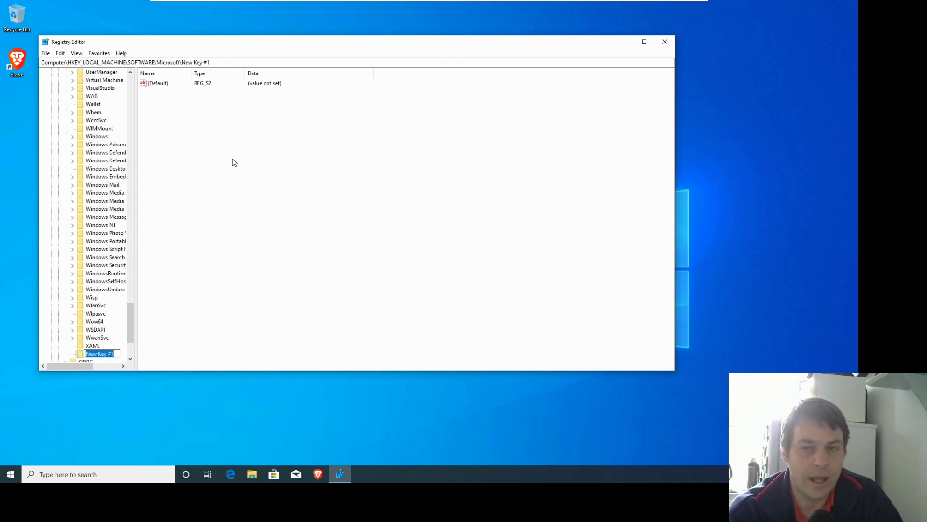
type("EdgeUpd")
type("ate")
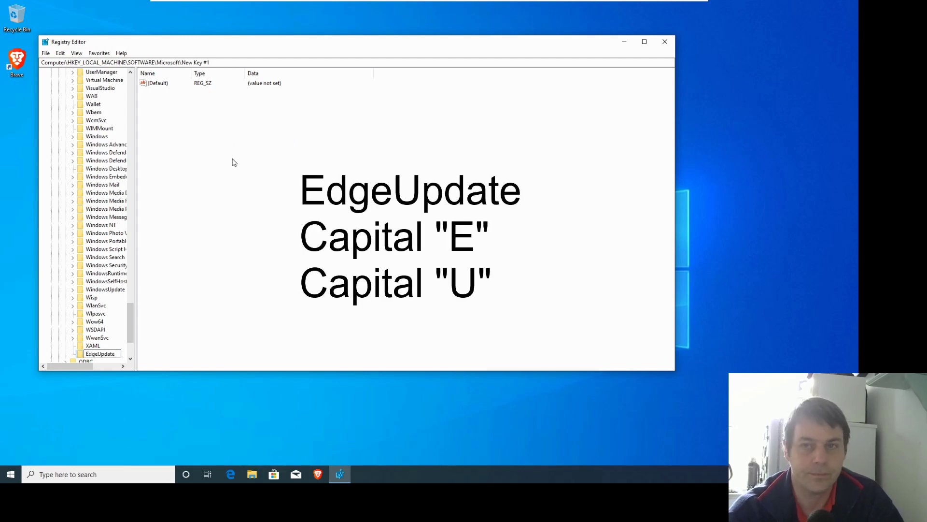
key("Return")
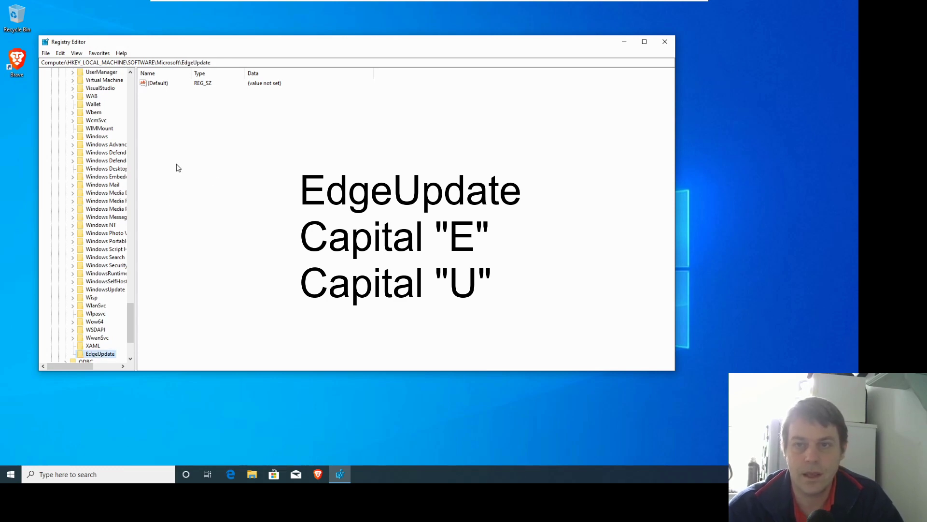
left_click(158, 83)
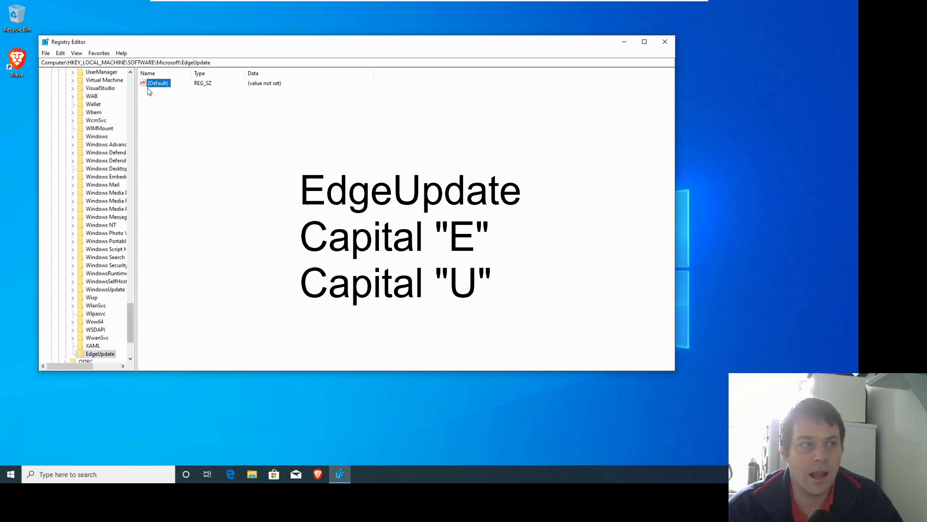
Create a new DWORD (32-bit) value in EdgeUpdate named DoNotUpdateToEdgeWithChromium
right_click(152, 89)
mouse_move(172, 94)
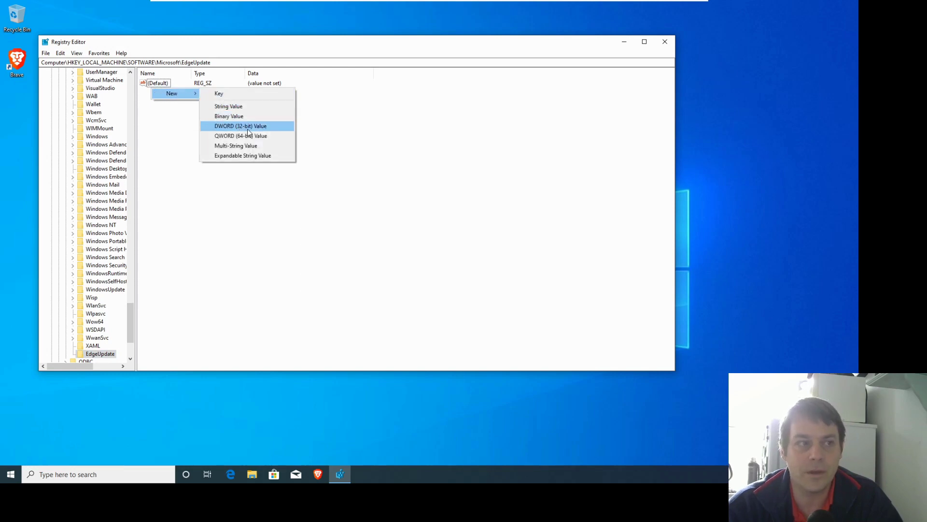
left_click(248, 127)
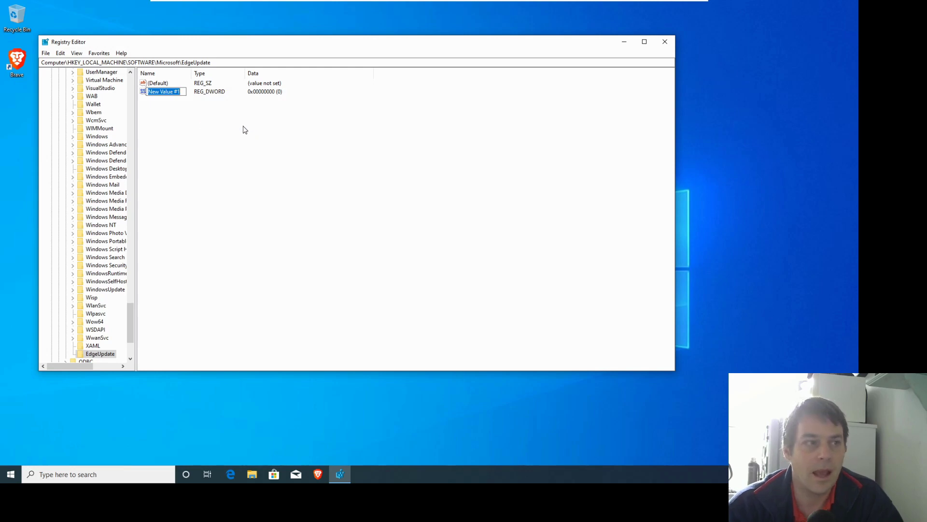
left_click(169, 94)
left_click_drag(181, 91, 136, 91)
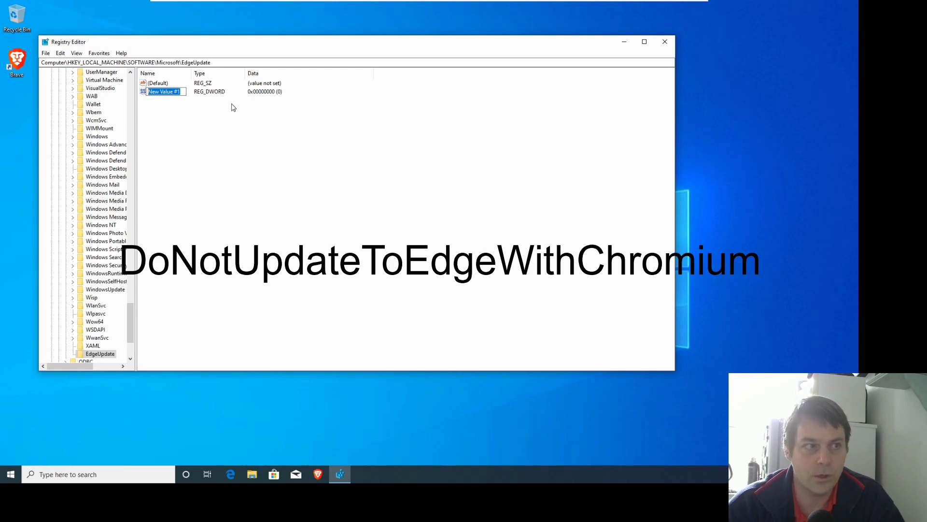
type("DoNotUp")
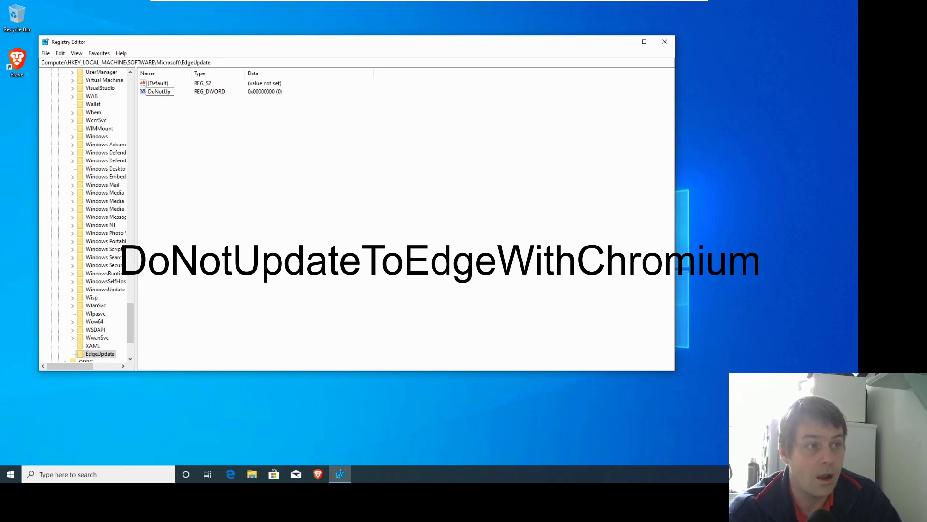
type("dateToEdgeWi")
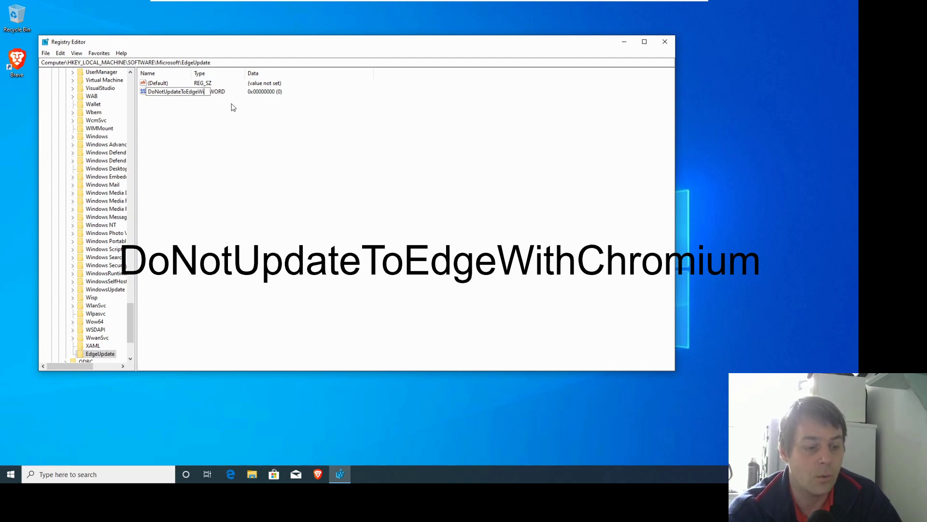
type("thChromium")
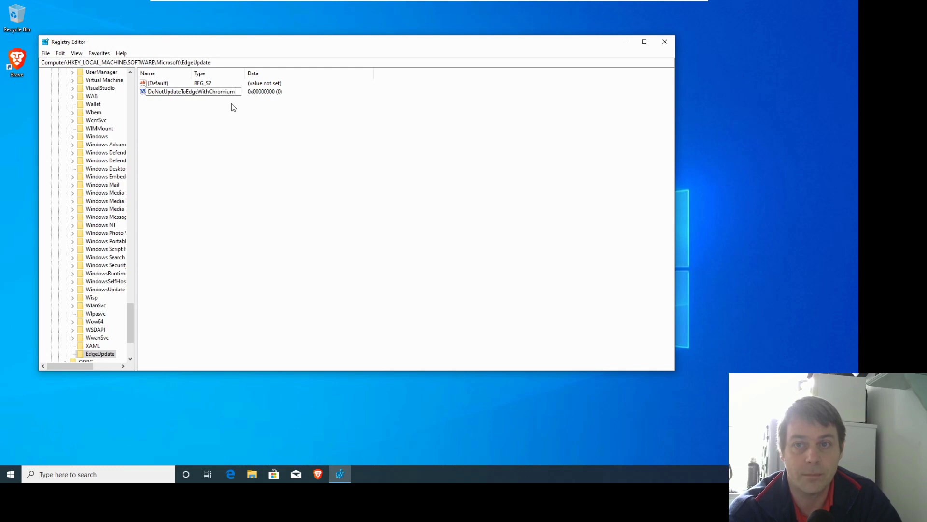
key("Return")
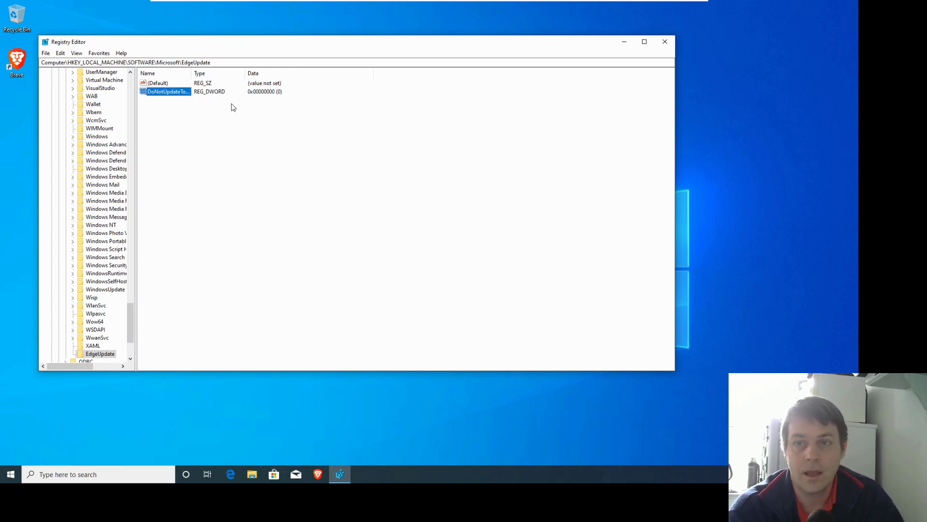
Set the DoNotUpdateToEdgeWithChromium value data to 1
left_click(251, 95)
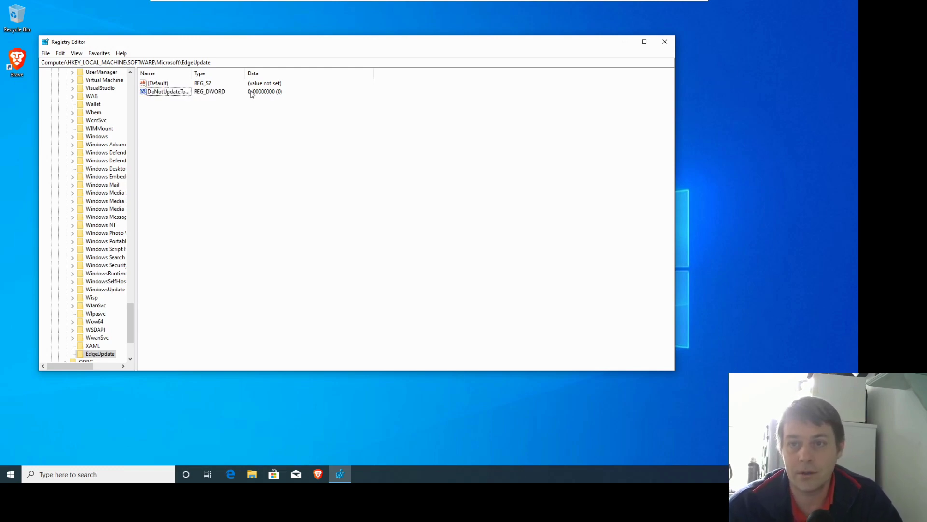
right_click(183, 94)
left_click(207, 100)
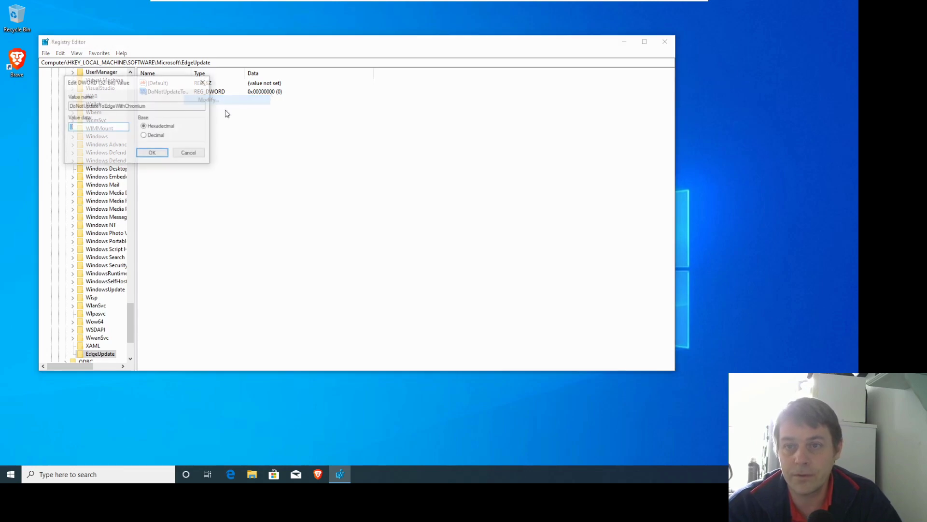
type("1")
left_click(152, 153)
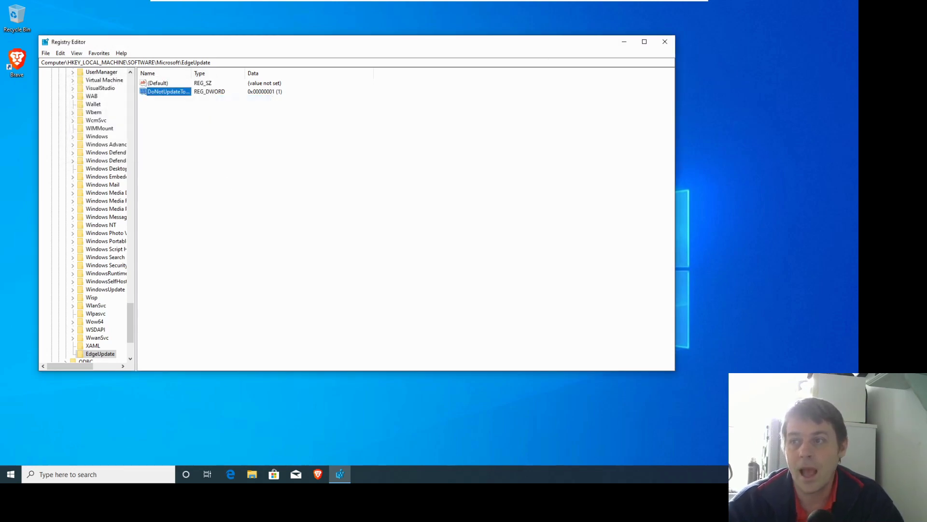
Close Registry Editor and restart Windows from the Start menu's power options
left_click(665, 44)
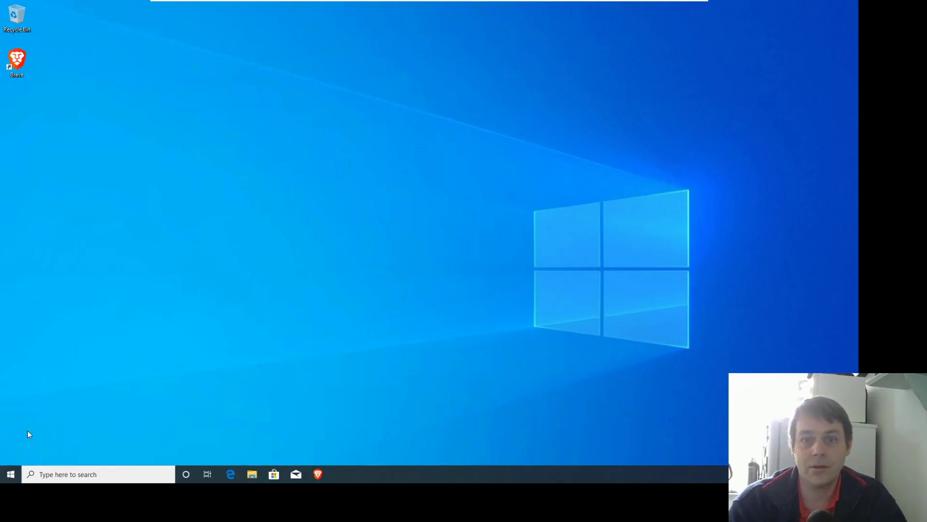
left_click(10, 474)
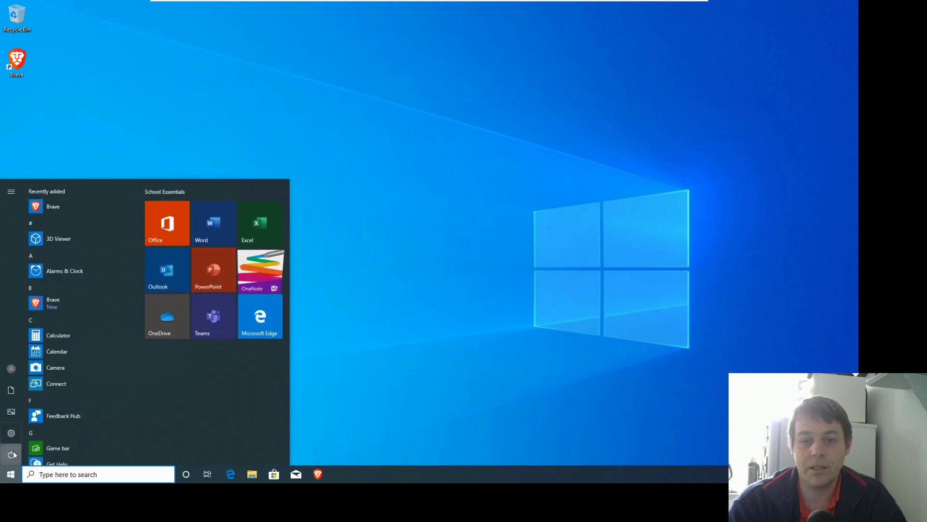
left_click(11, 454)
left_click(53, 431)
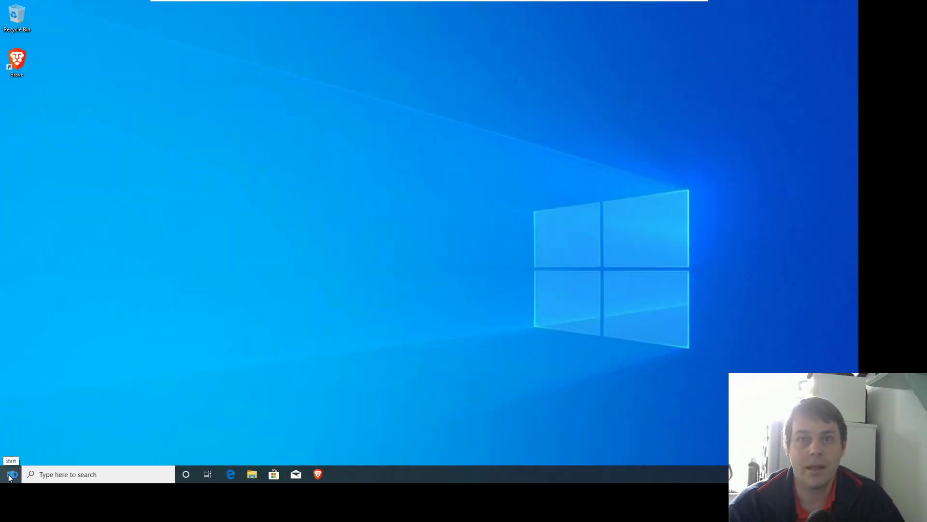
Search 'ed' and try opening Microsoft Edge twice, then unpin Edge from the taskbar
left_click(10, 476)
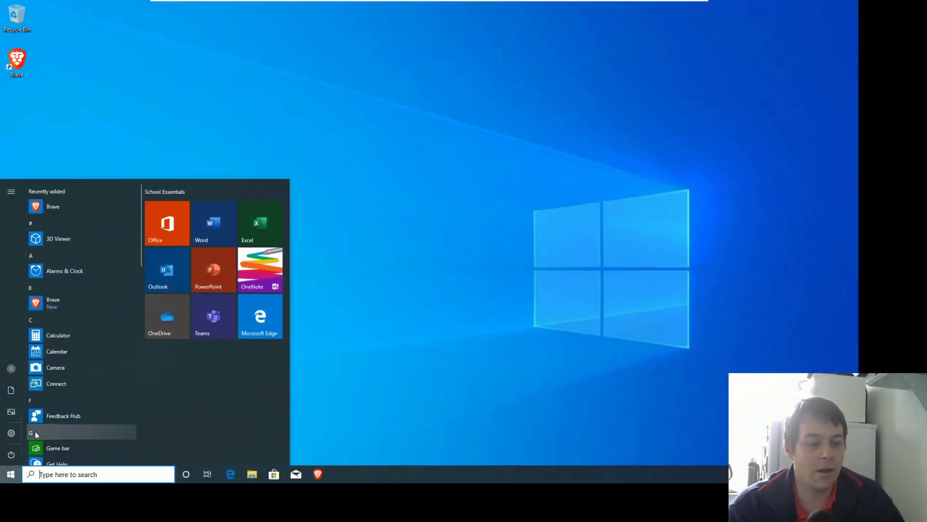
type("ed")
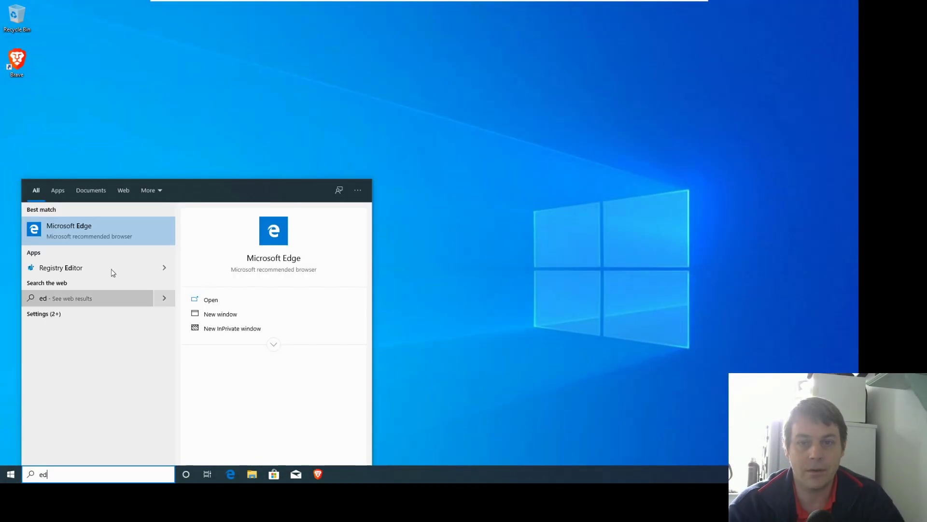
left_click(108, 240)
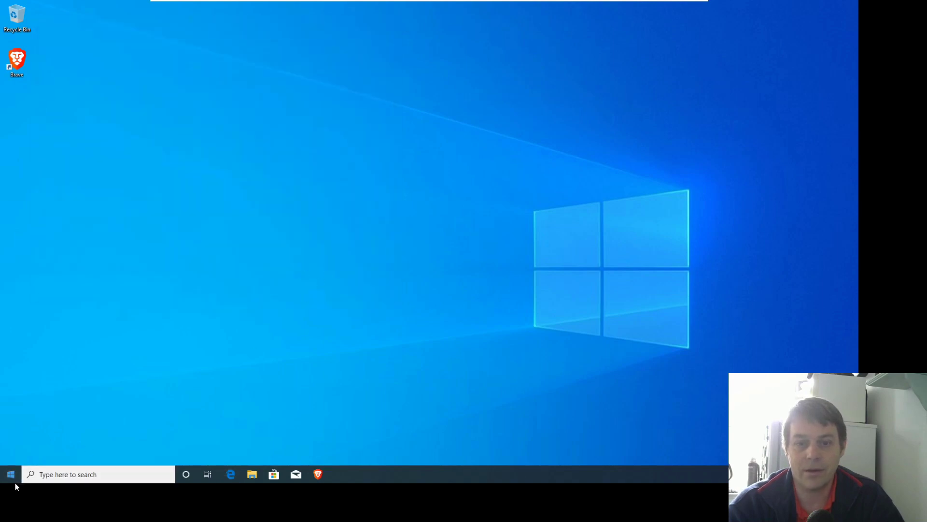
left_click(7, 478)
type("ed")
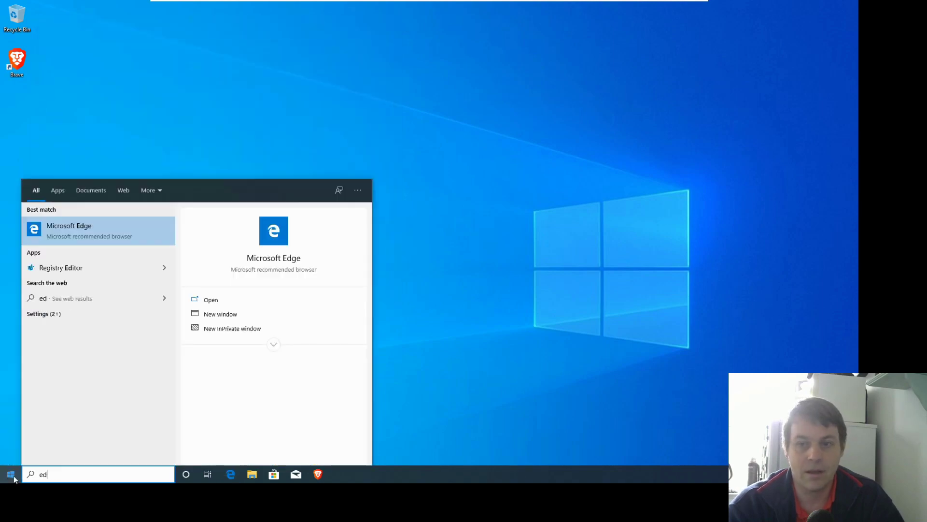
left_click(311, 275)
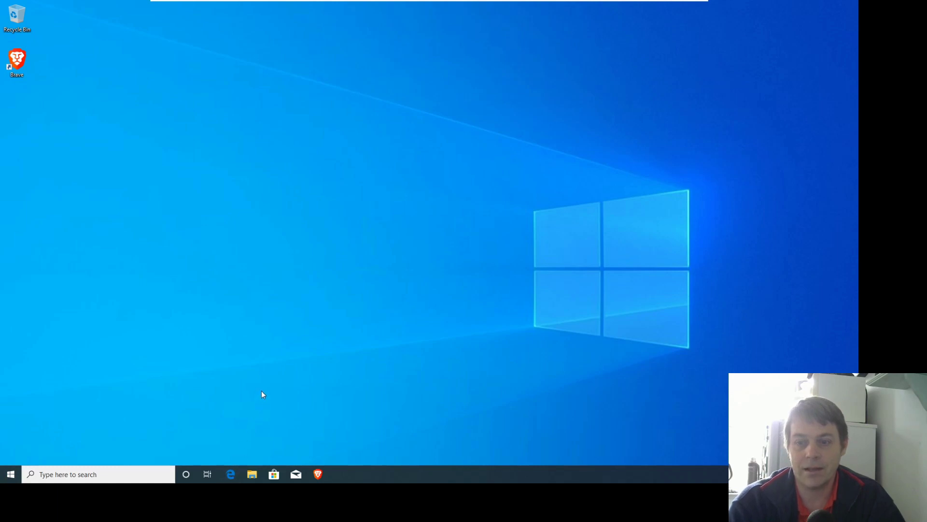
right_click(230, 471)
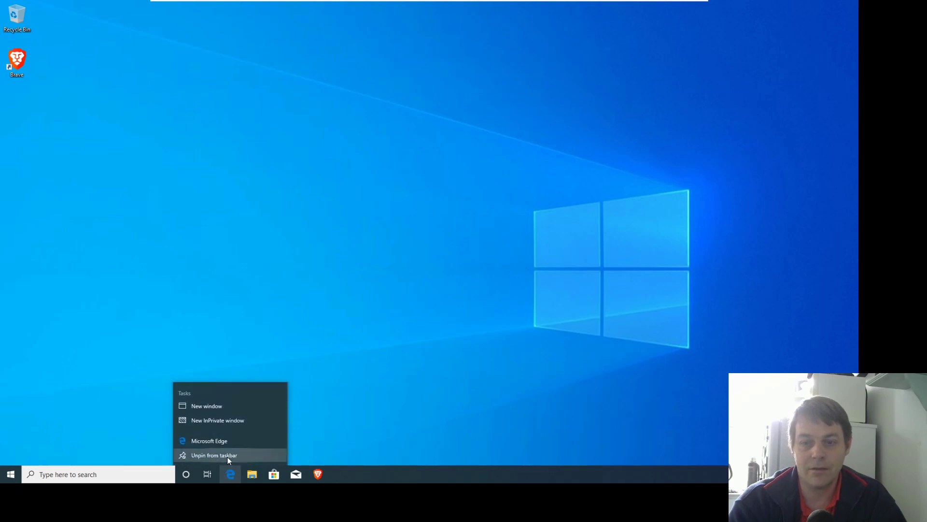
left_click(227, 456)
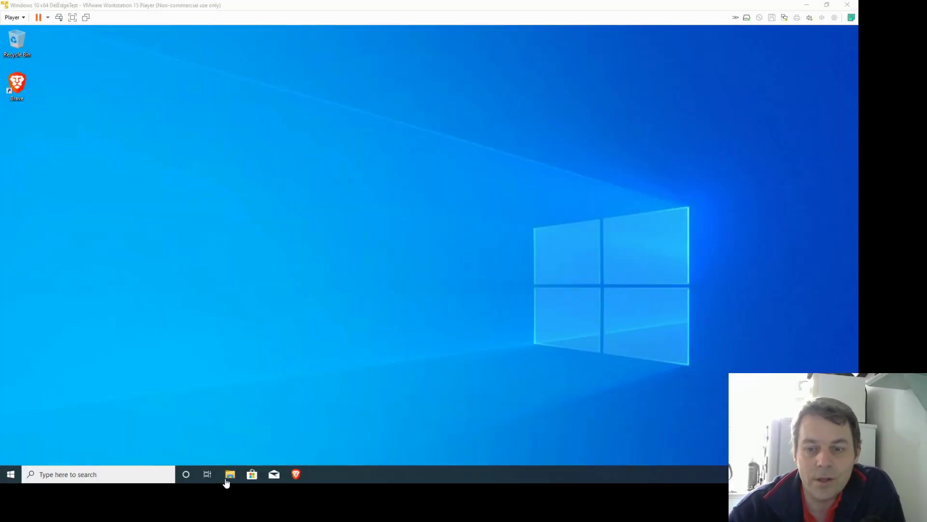
Browse File Explorer via This PC and Local Disk (C:) into Program Files (x86)
left_click(230, 475)
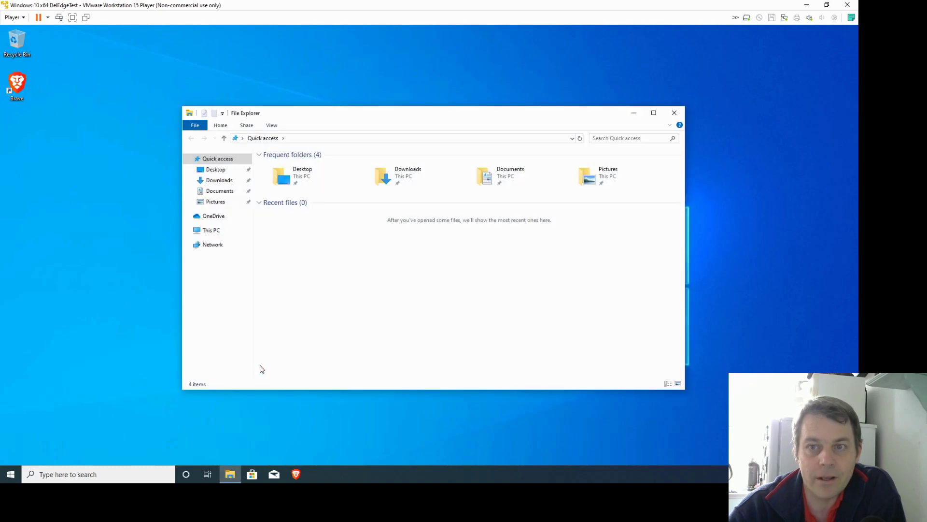
left_click(211, 231)
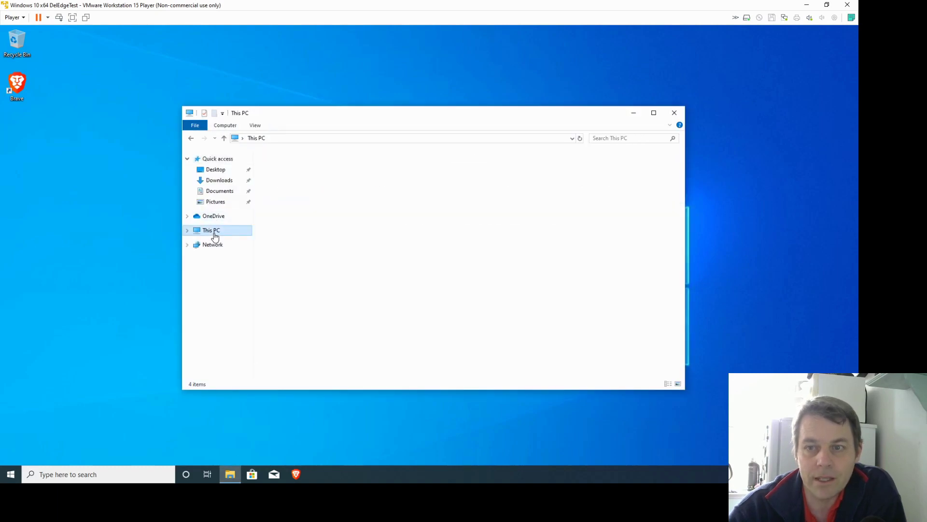
double_click(404, 262)
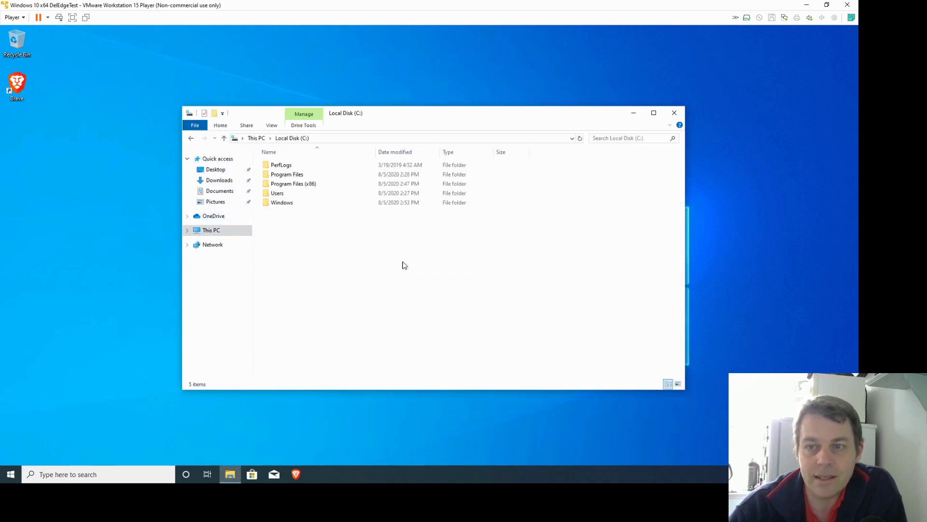
double_click(293, 184)
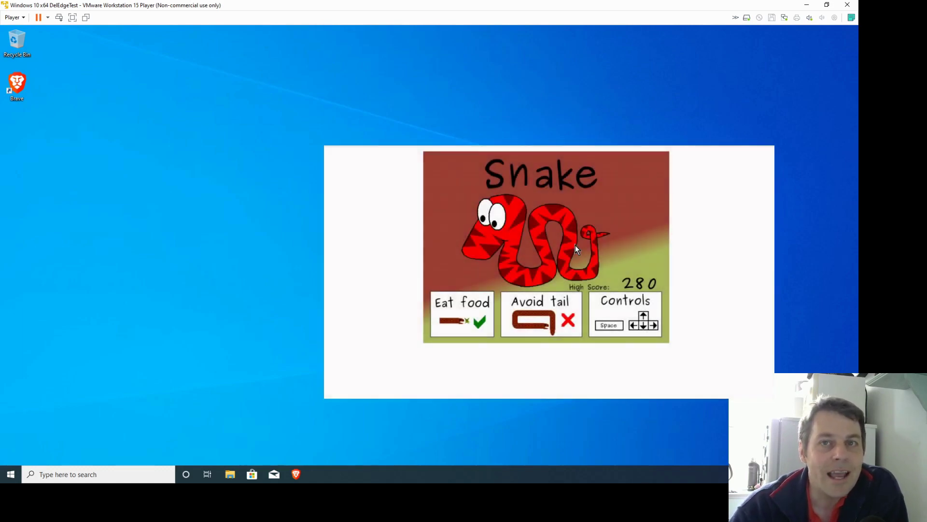
Start Snake with Space and steer the snake left, up, then right toward the food
key("space")
key("Left")
key("Up")
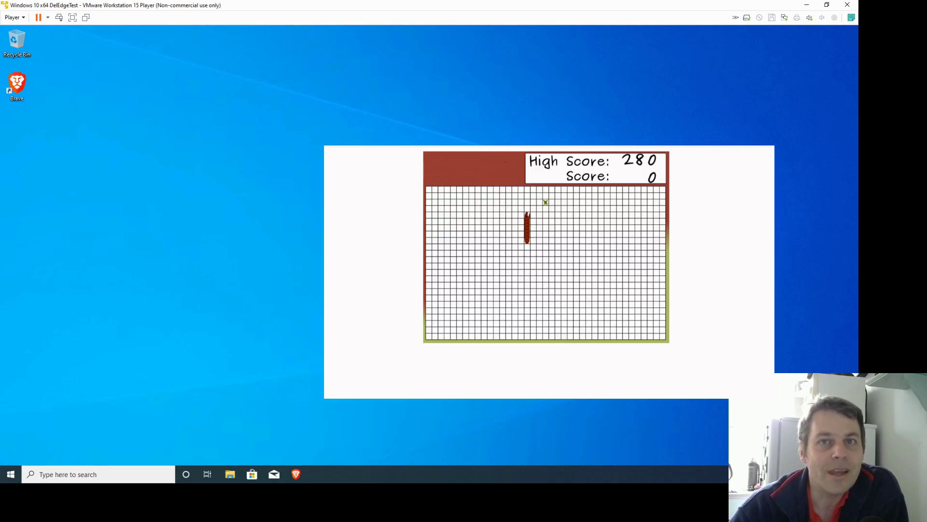
key("Right")
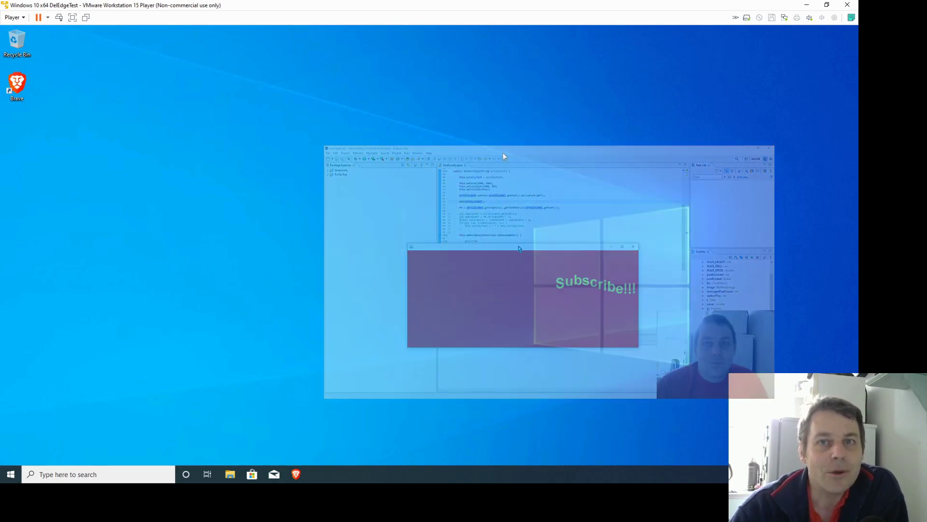